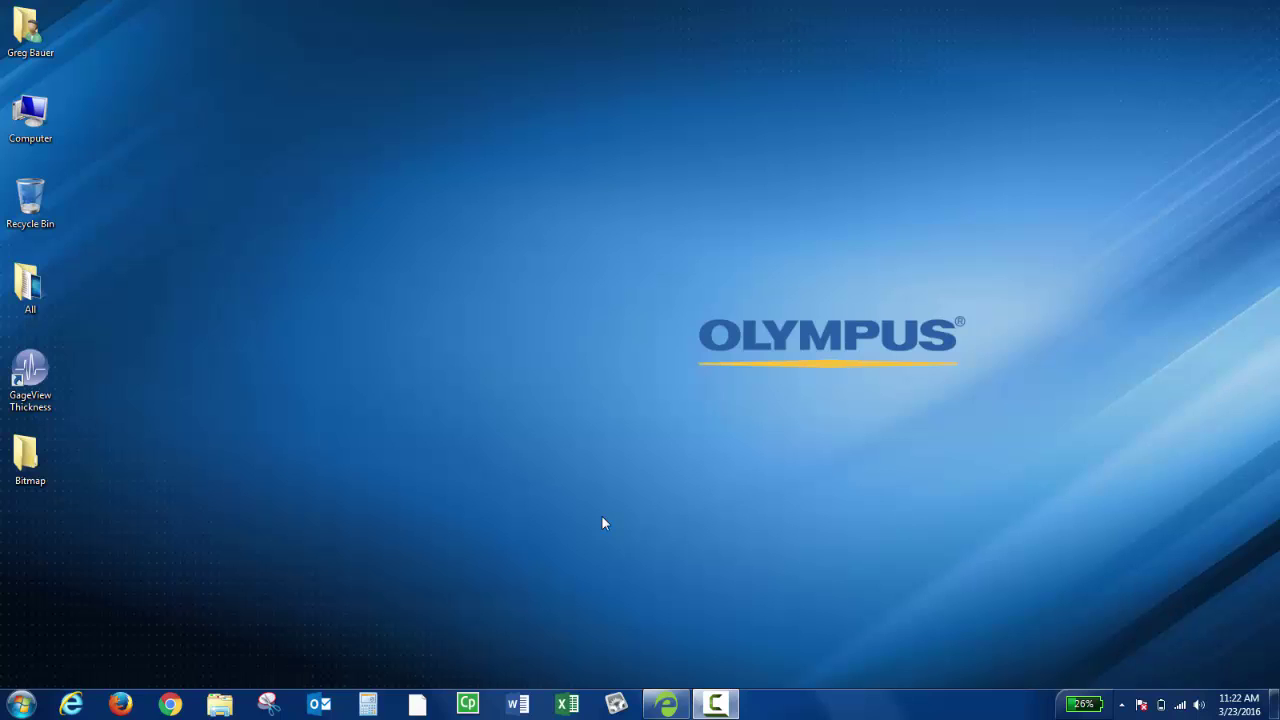
# Launch Excel and start a new blank workbook, Book1.
pyautogui.click(574, 708)
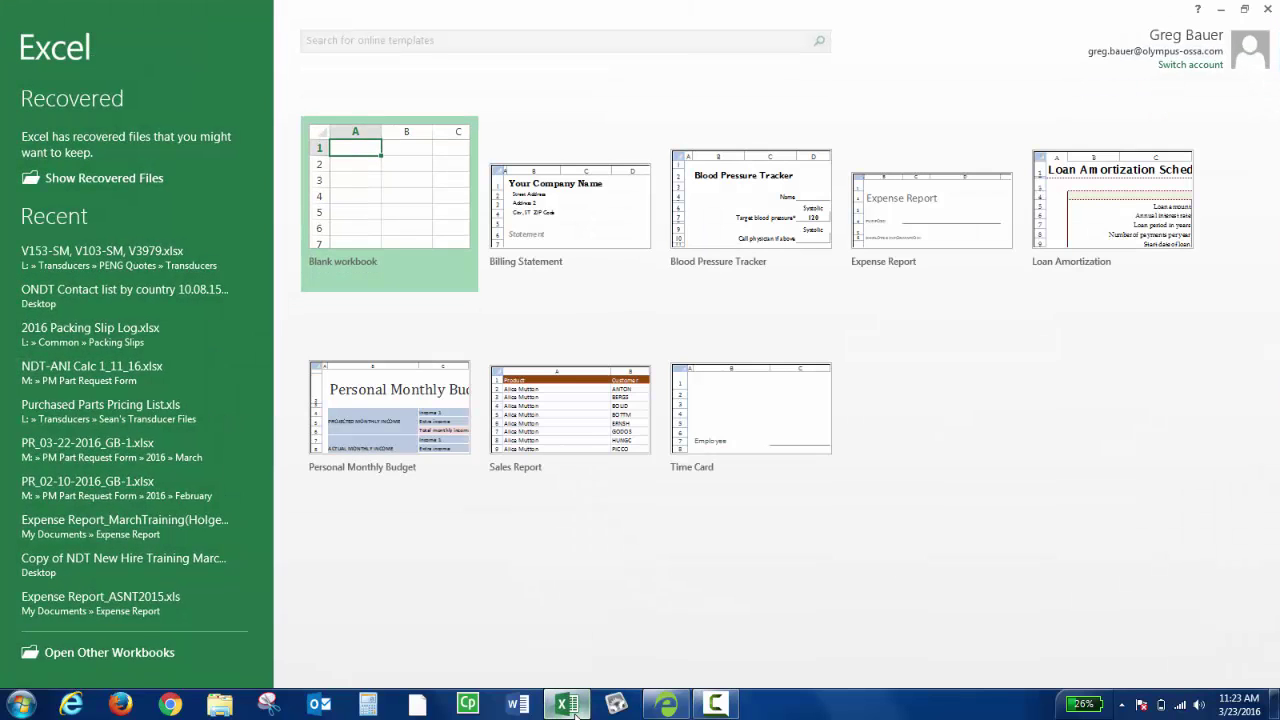
pyautogui.click(406, 229)
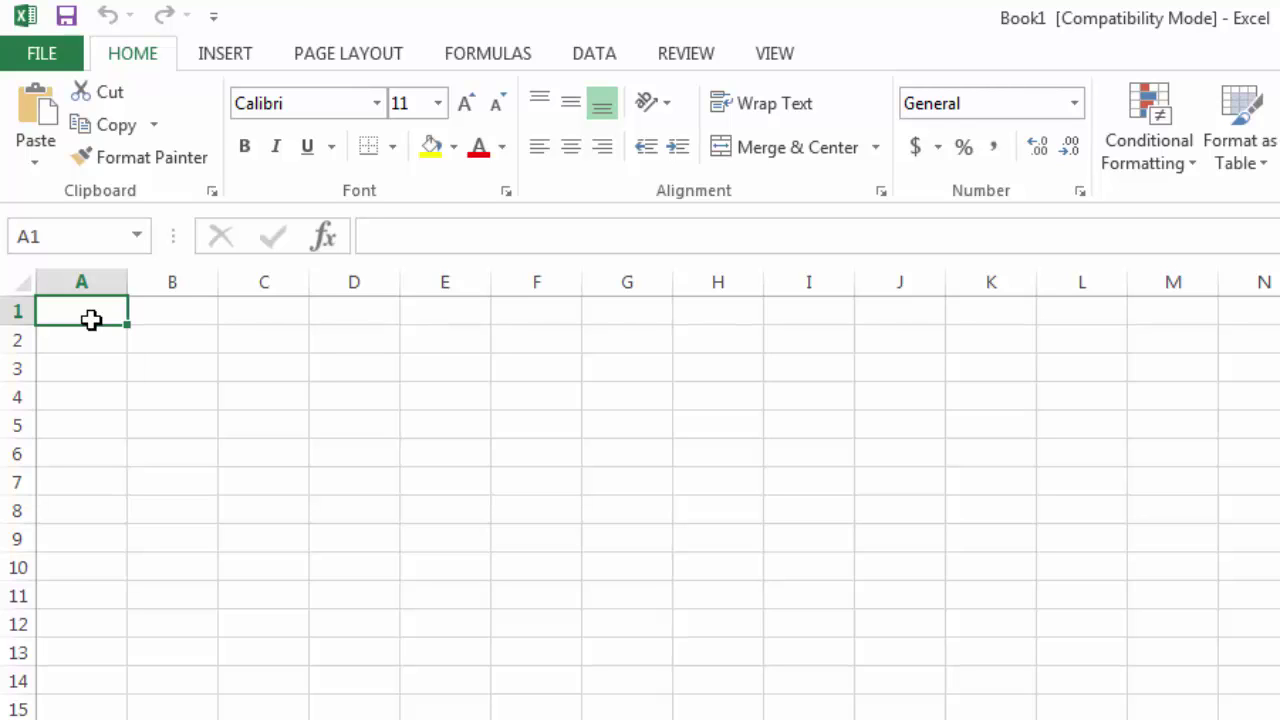
# Enter PIPE1, BEND, JOINT, TUBE and CORNER down column A from A1.
pyautogui.press('Delete')
pyautogui.write('PIPE')
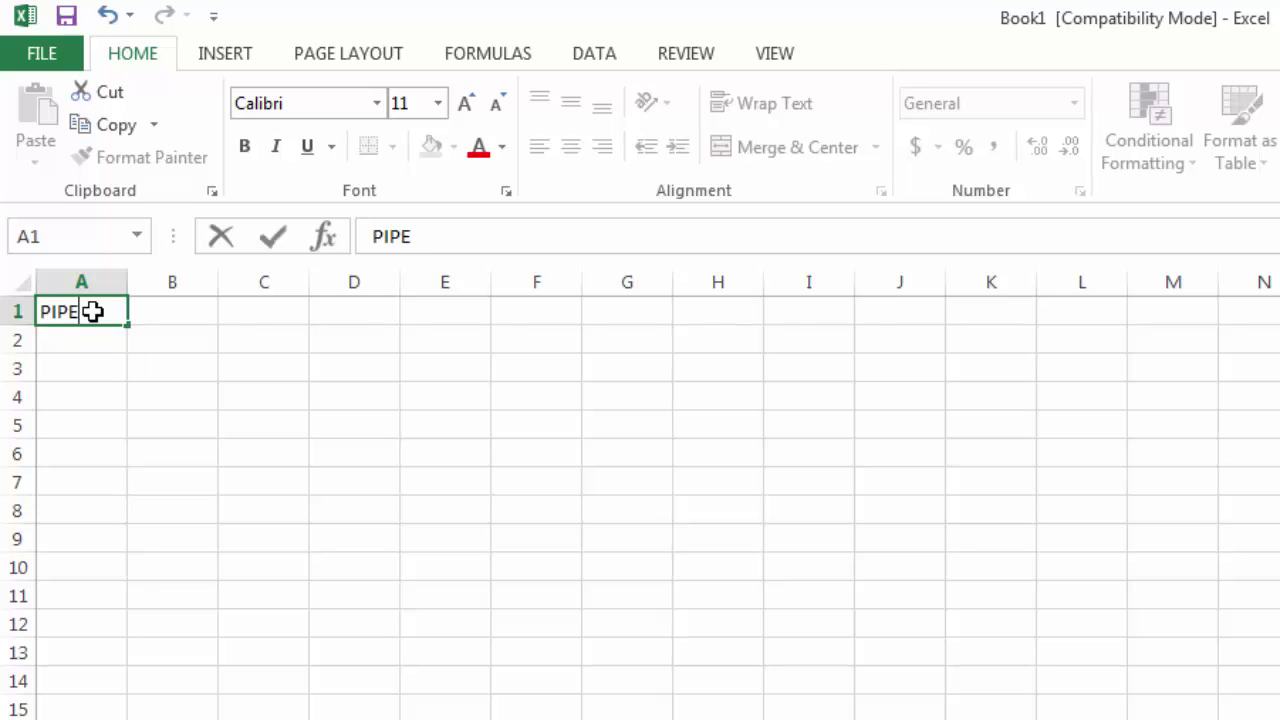
pyautogui.press('Return')
pyautogui.write('BEND')
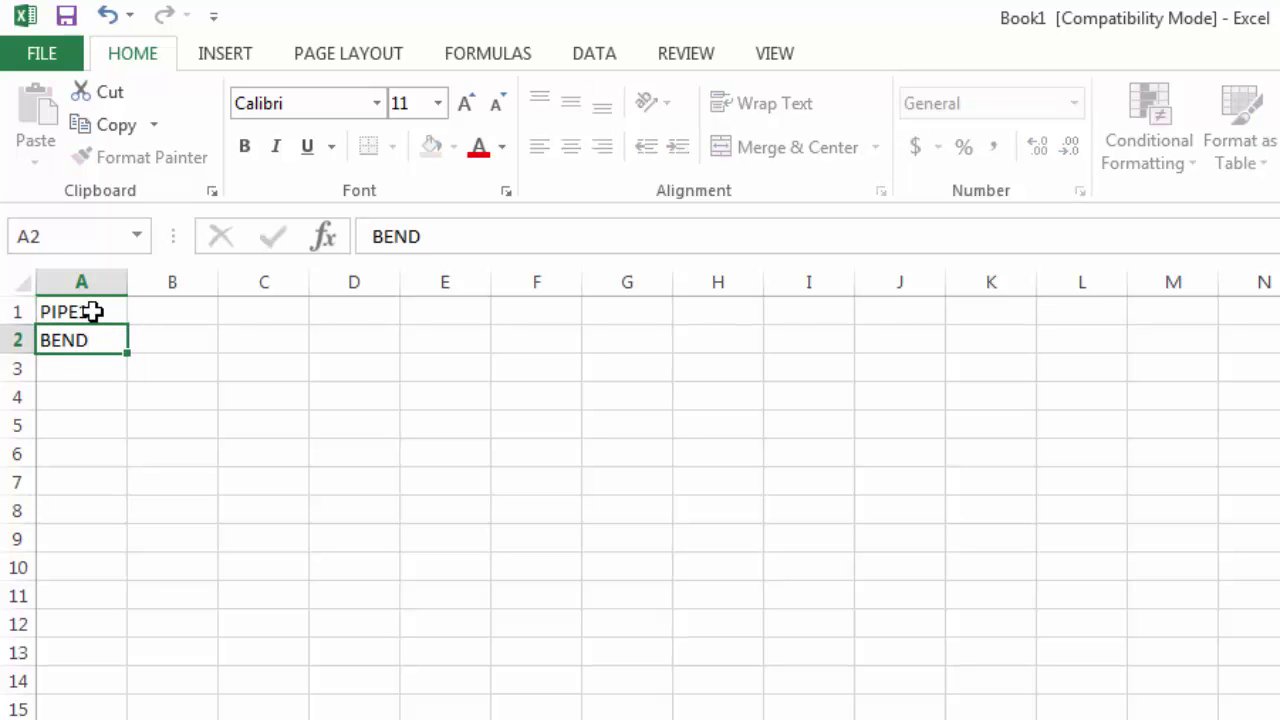
pyautogui.press('Return')
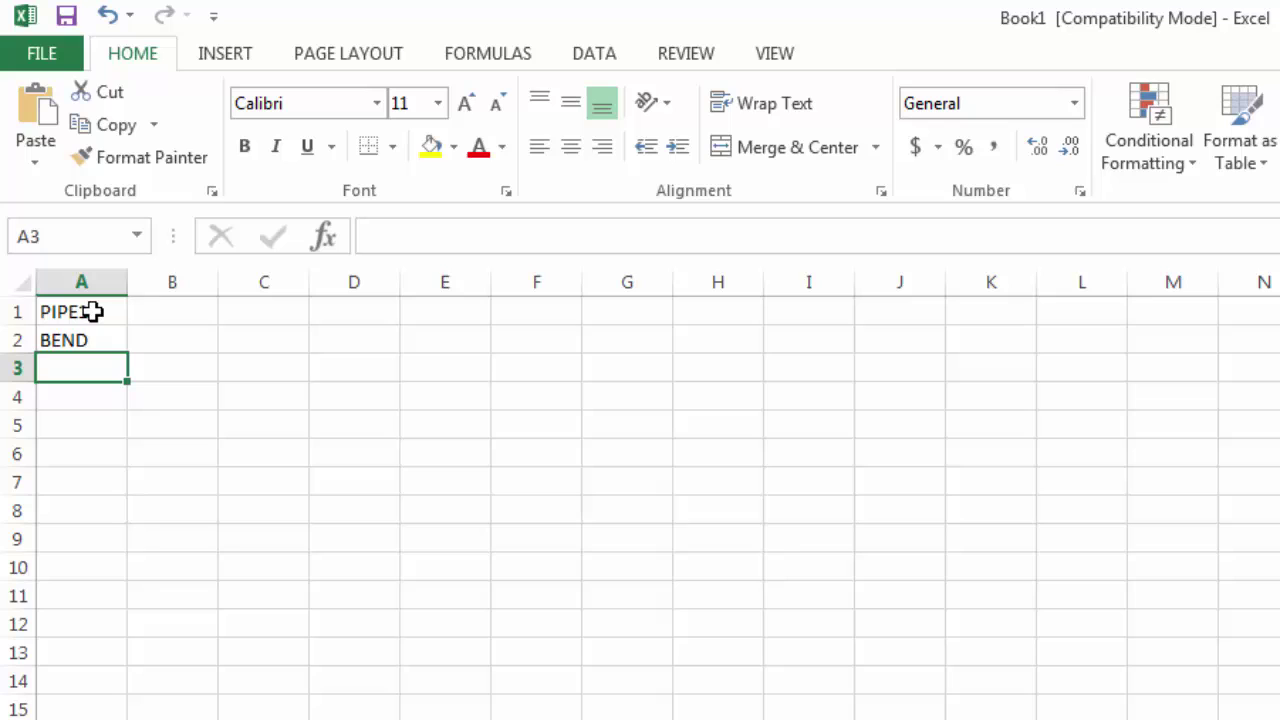
pyautogui.write('JOINT')
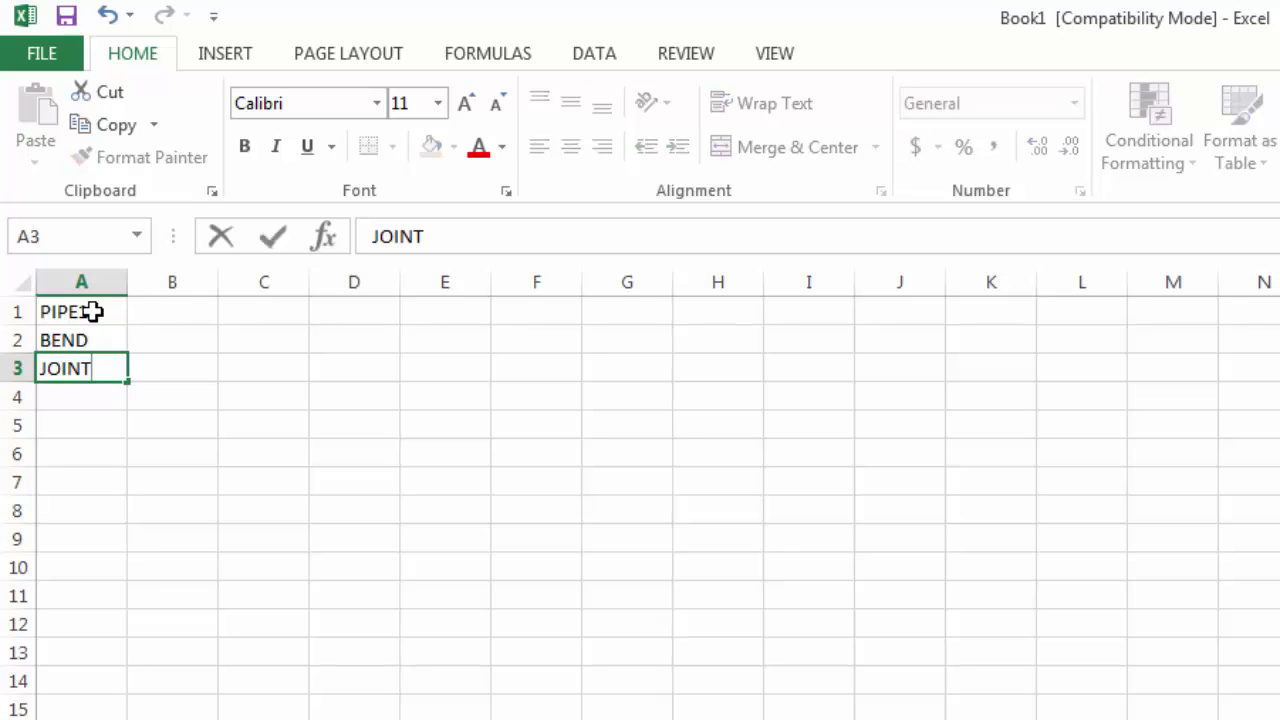
pyautogui.press('Return')
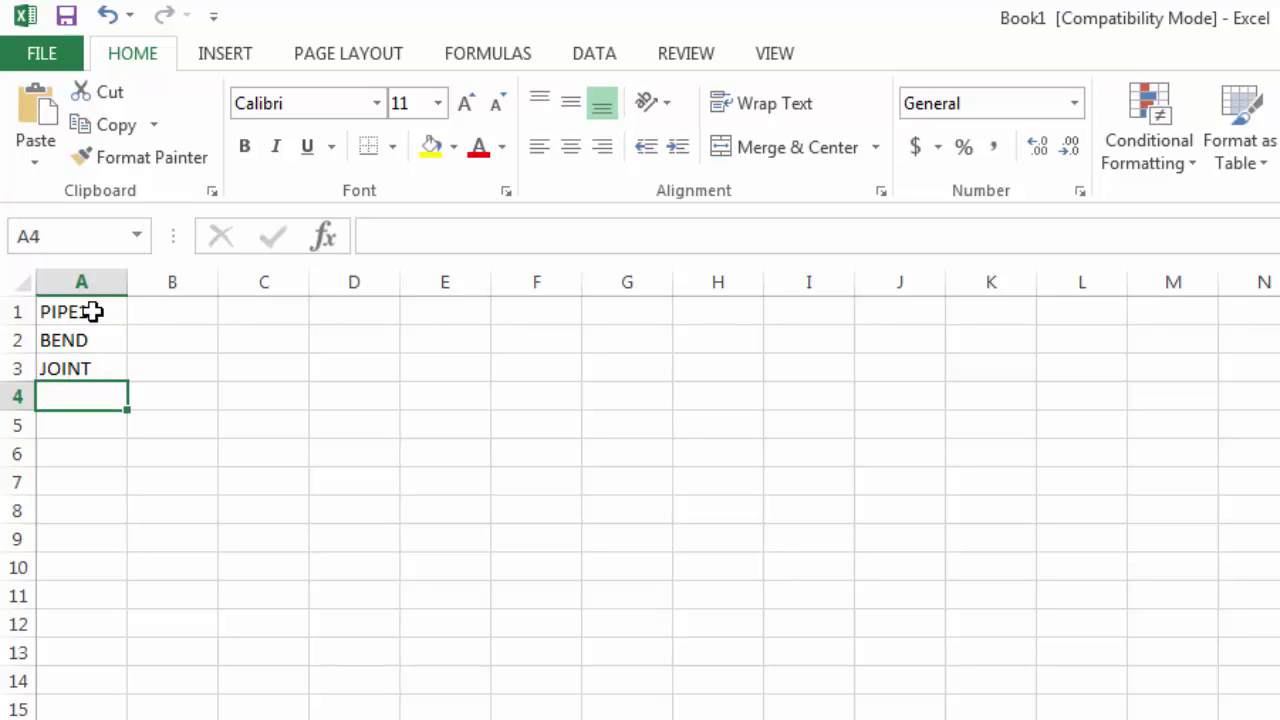
pyautogui.write('TUBE')
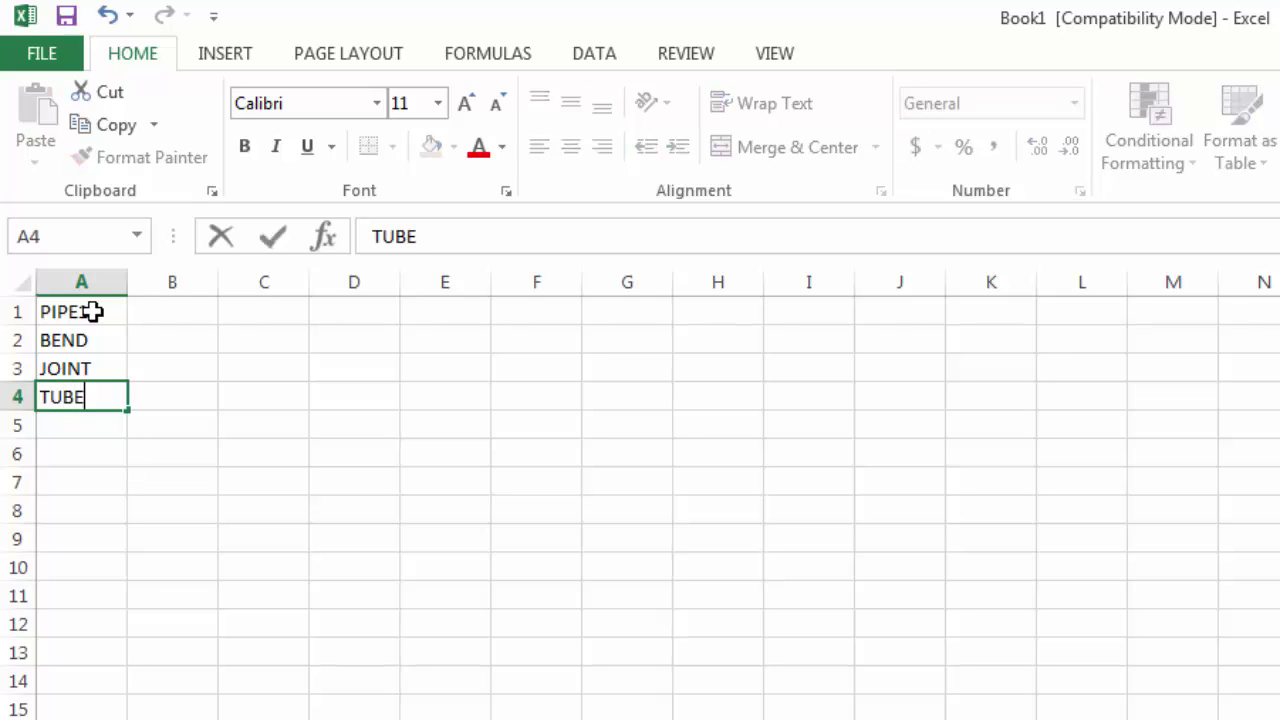
pyautogui.press('Return')
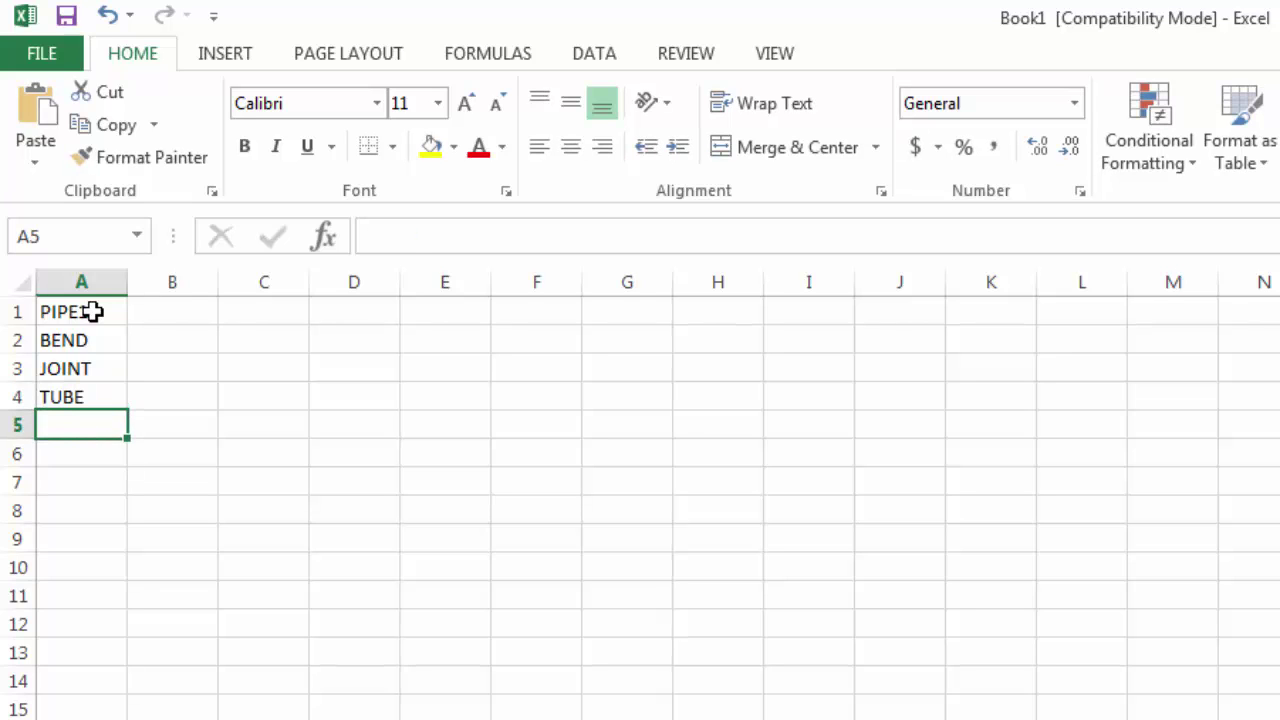
pyautogui.write('COR')
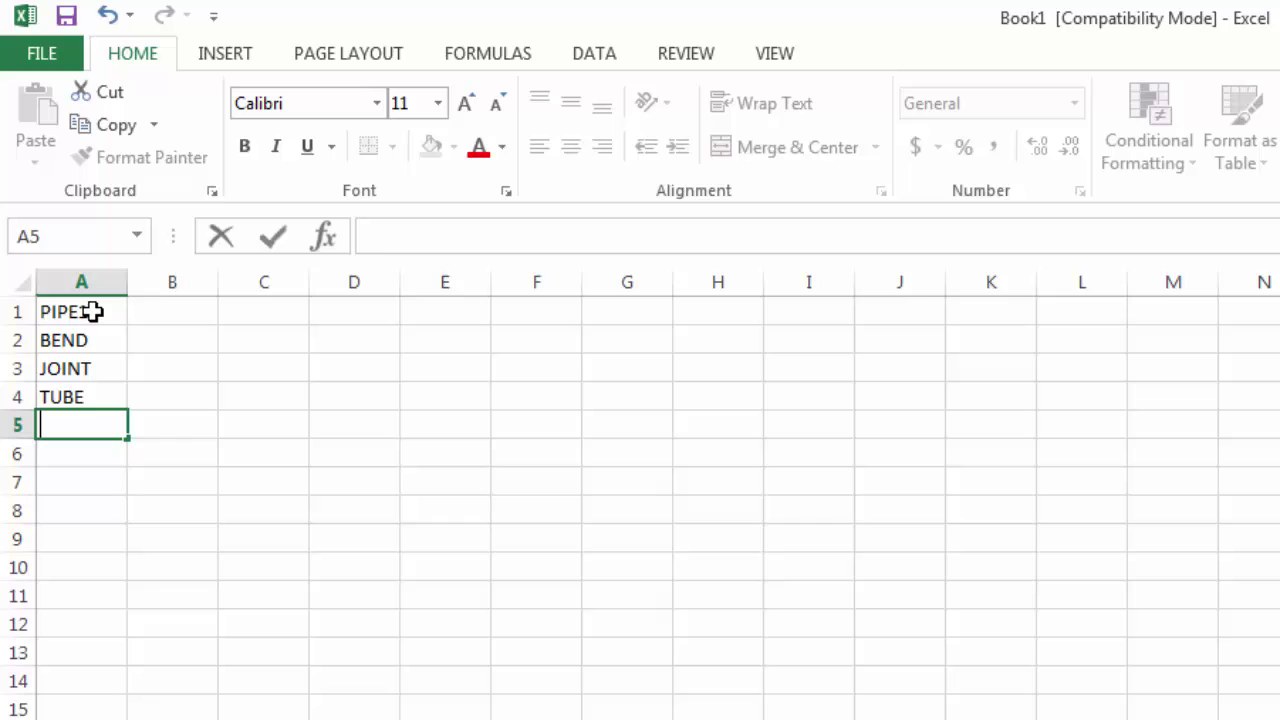
pyautogui.write('NER')
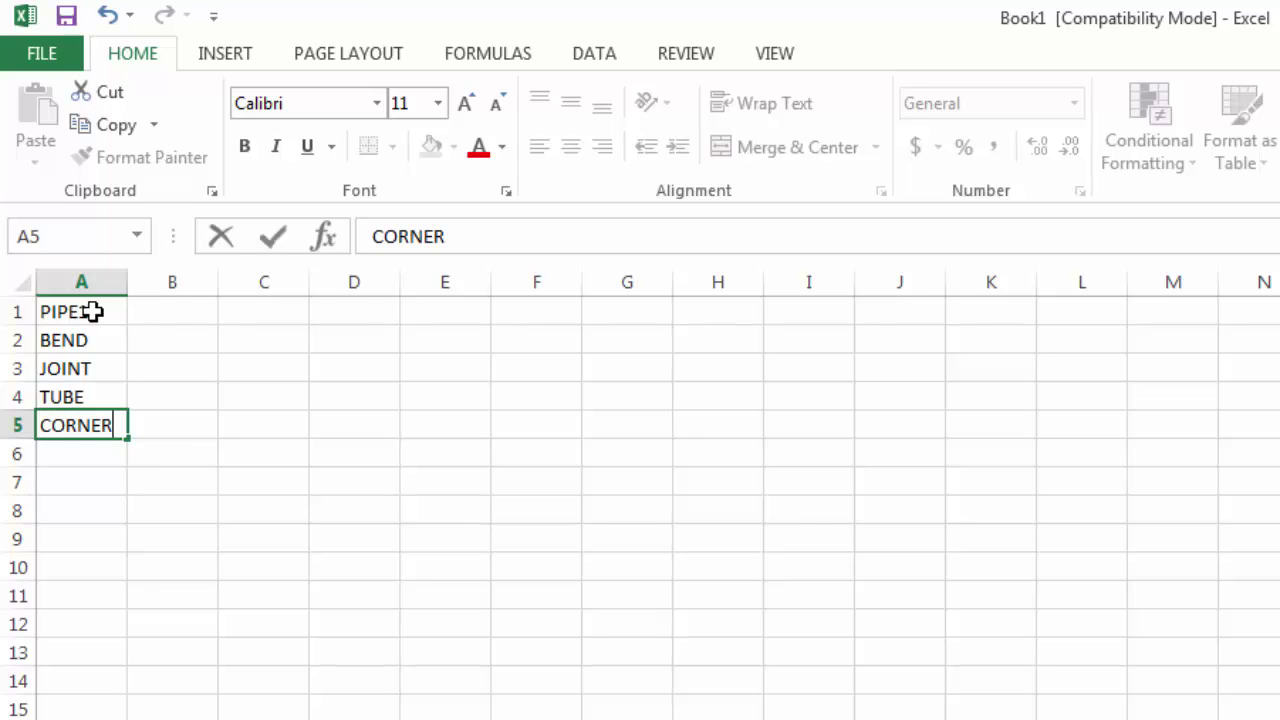
pyautogui.press('Return')
# Continue column A with ELBOW, WELD, PIPE2, TUBE2 and BEND4.
pyautogui.write('ELBOW')
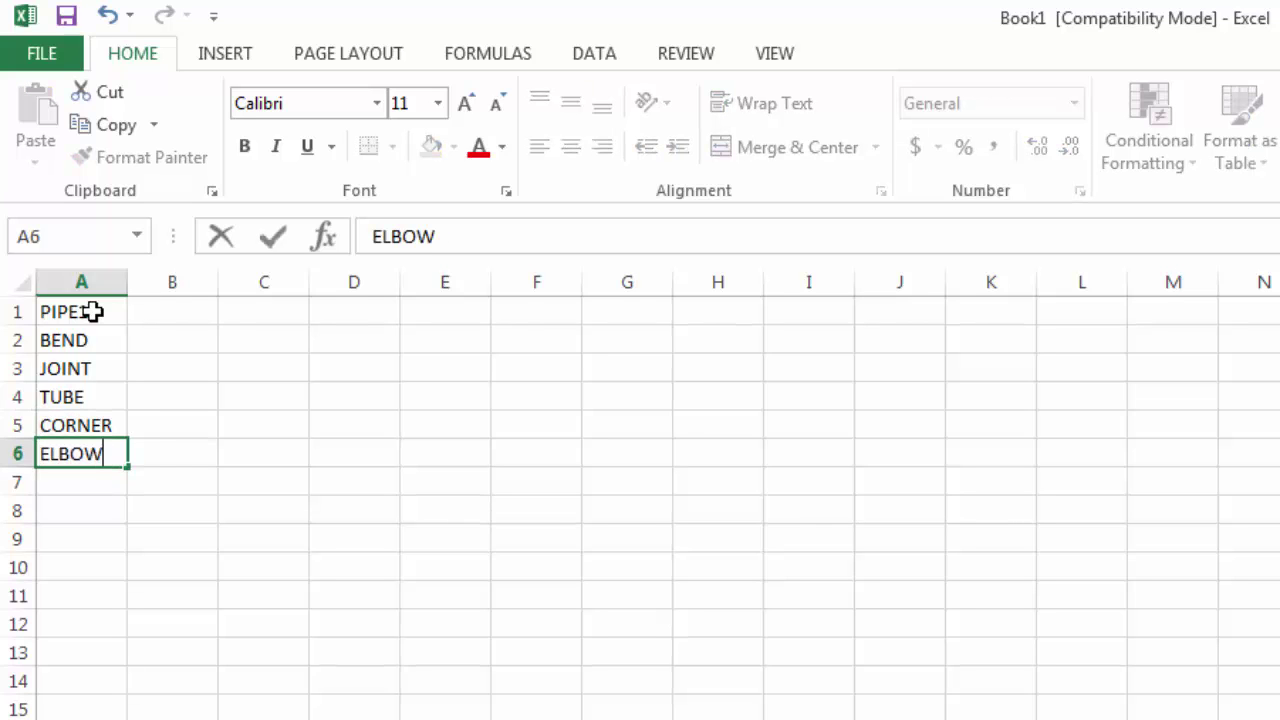
pyautogui.press('Return')
pyautogui.write('WELD')
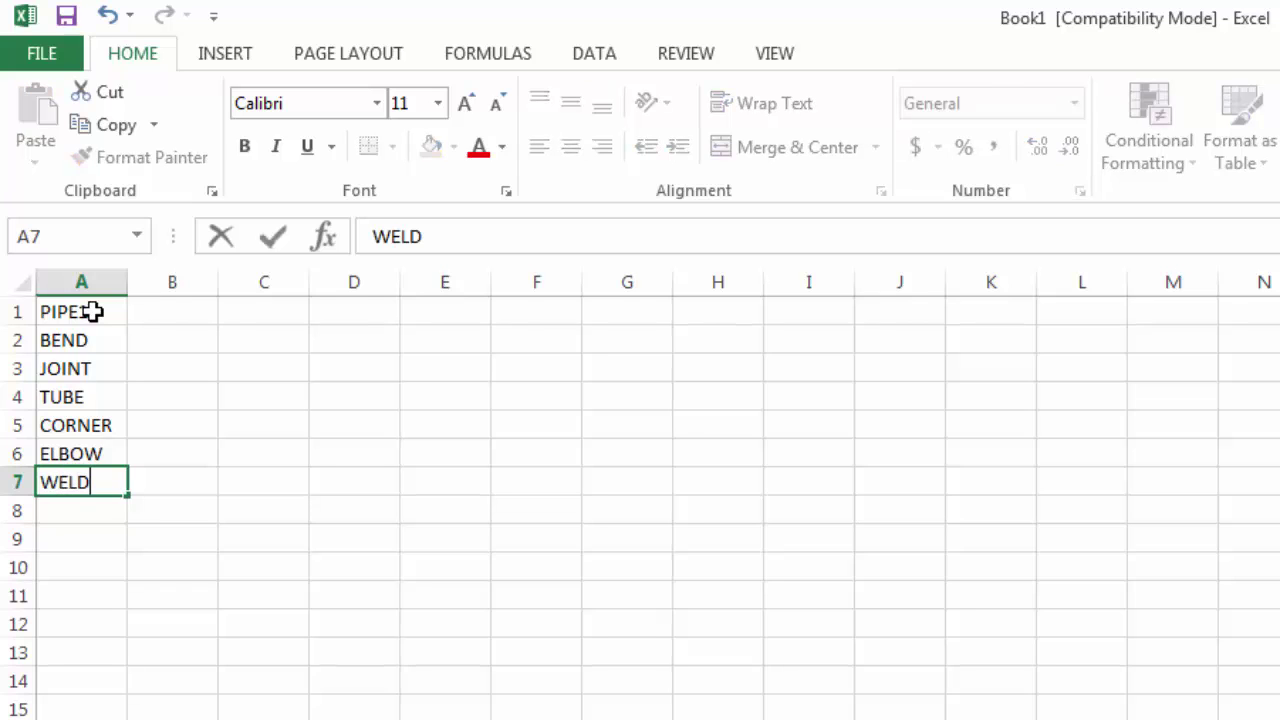
pyautogui.press('Return')
pyautogui.write('PIPE2')
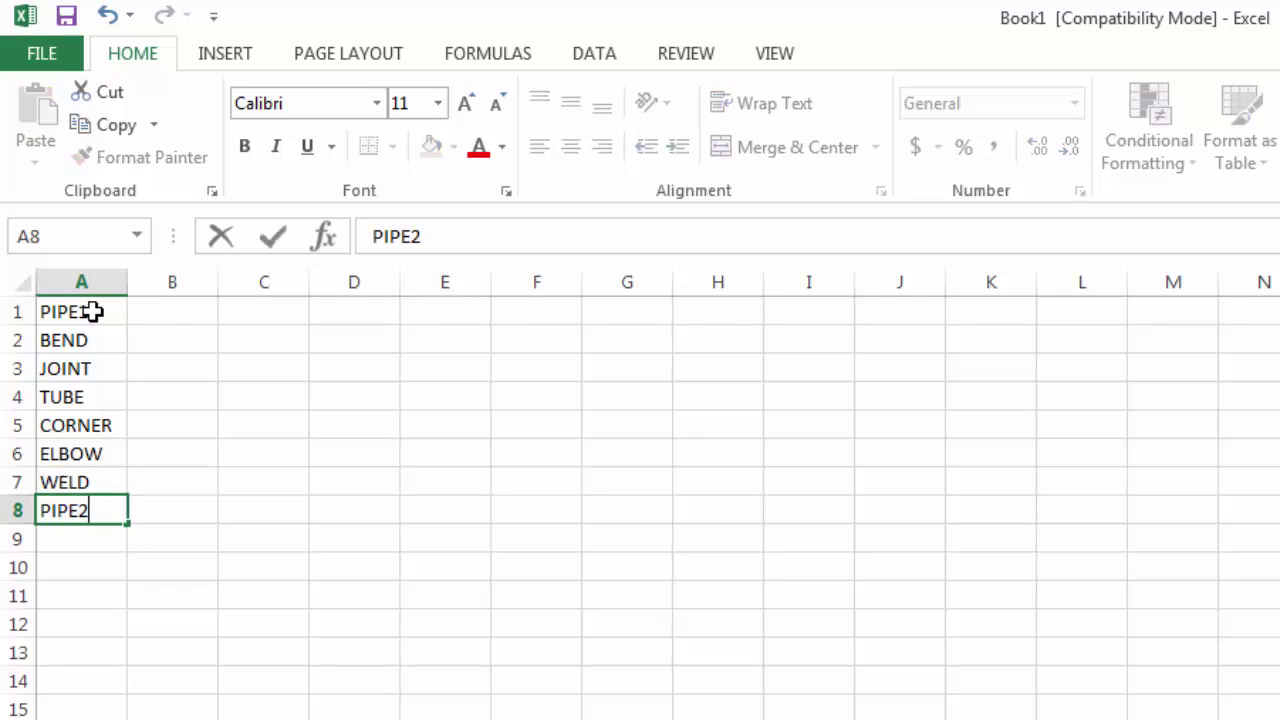
pyautogui.press('Return')
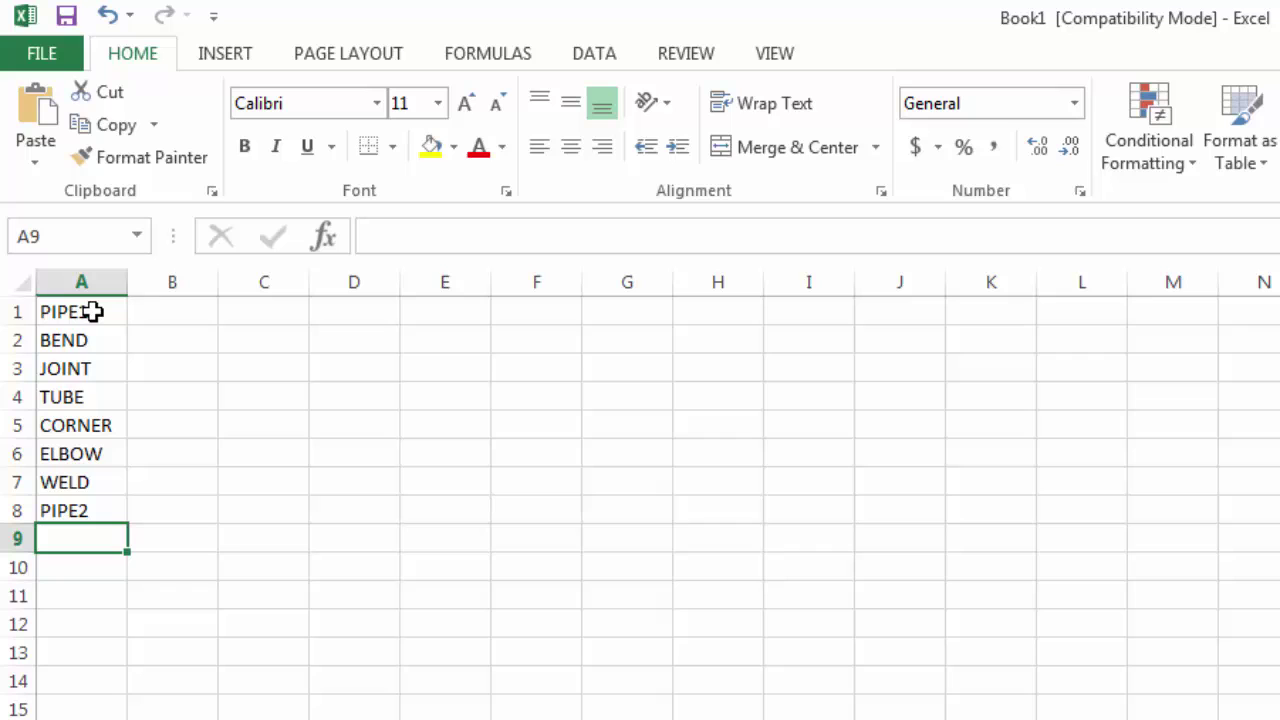
pyautogui.write('TUBE2')
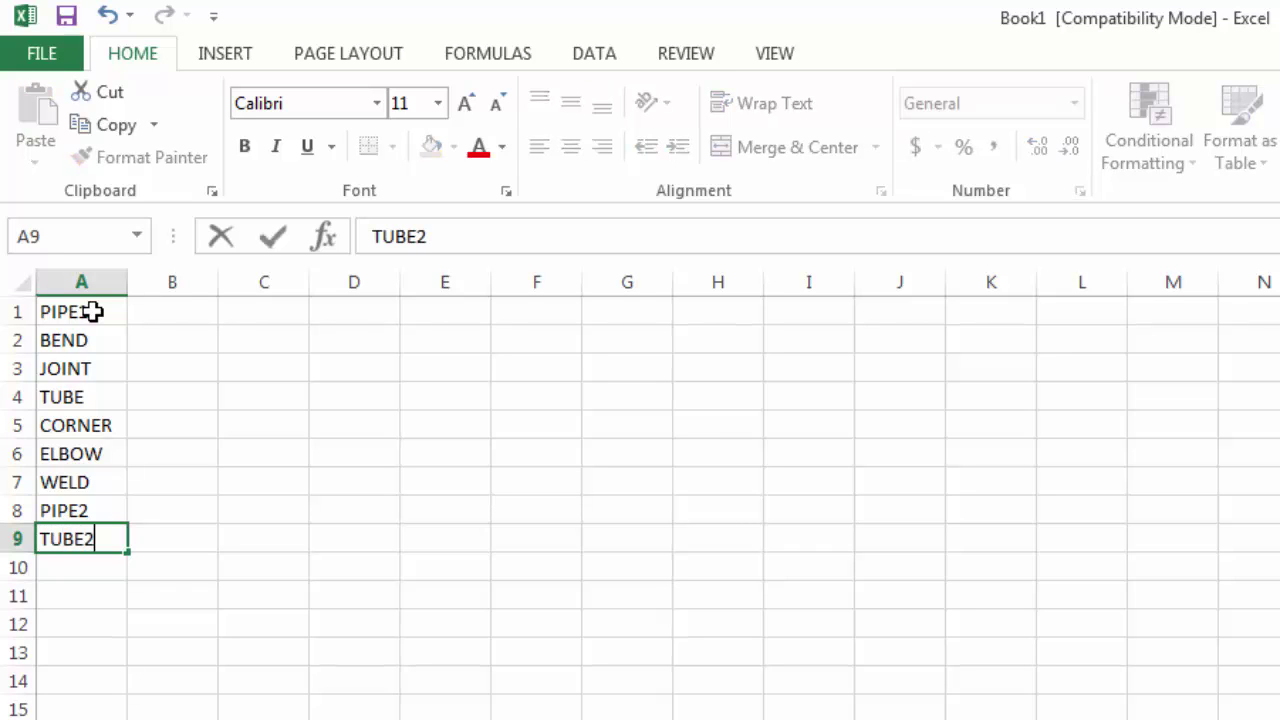
pyautogui.press('Return')
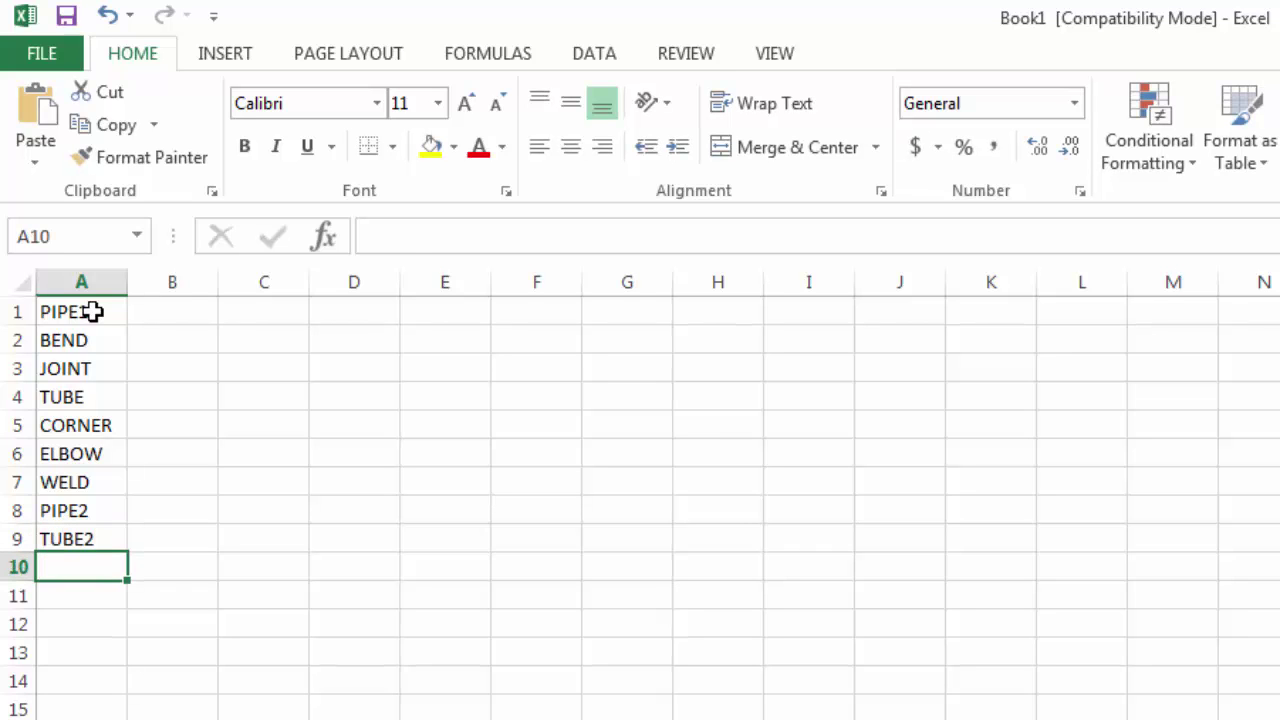
pyautogui.write('BEND')
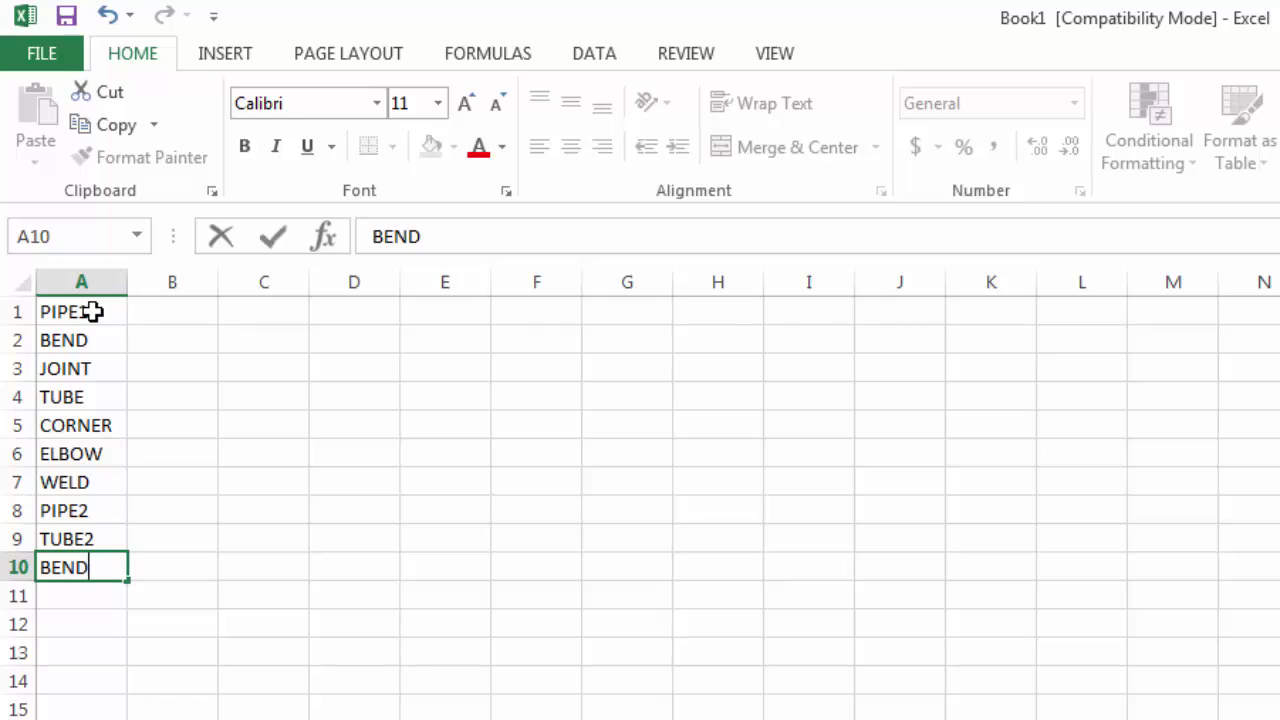
pyautogui.write('4')
pyautogui.hotkey('ctrl', 'Return')
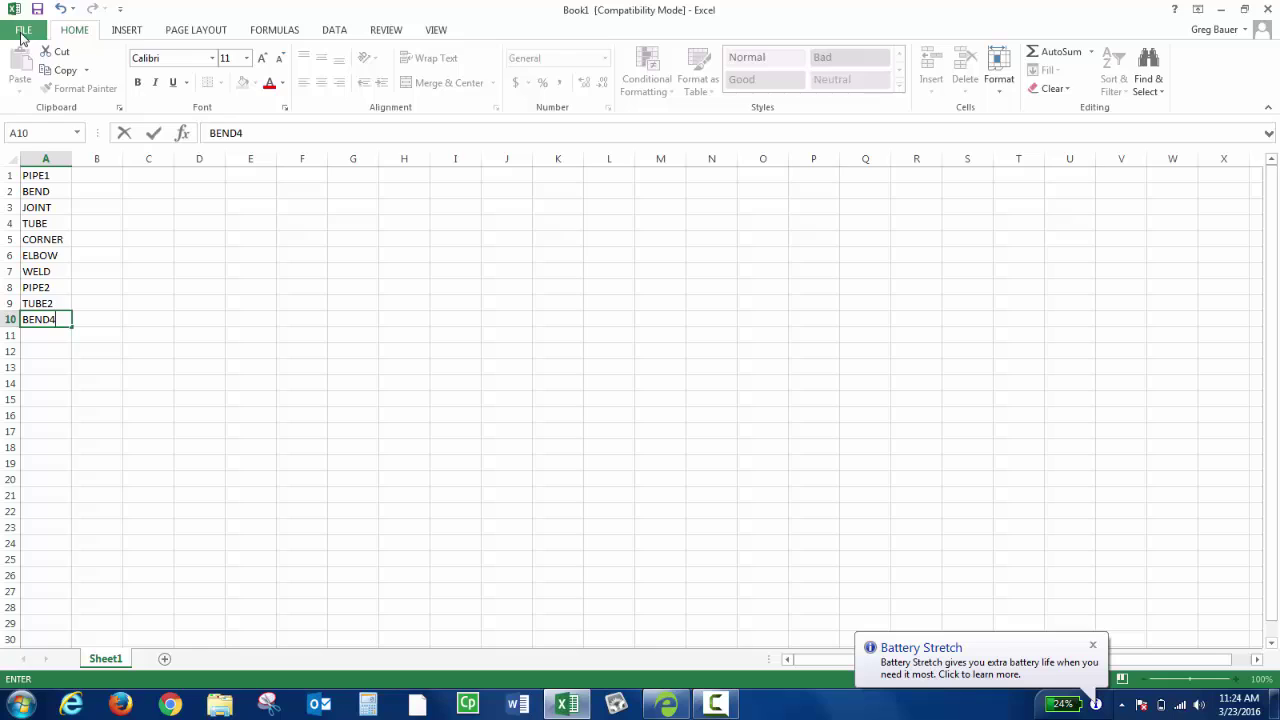
# Save the list as Book1.xls on the Desktop, close Excel and launch GageView Thickness.
pyautogui.click(22, 31)
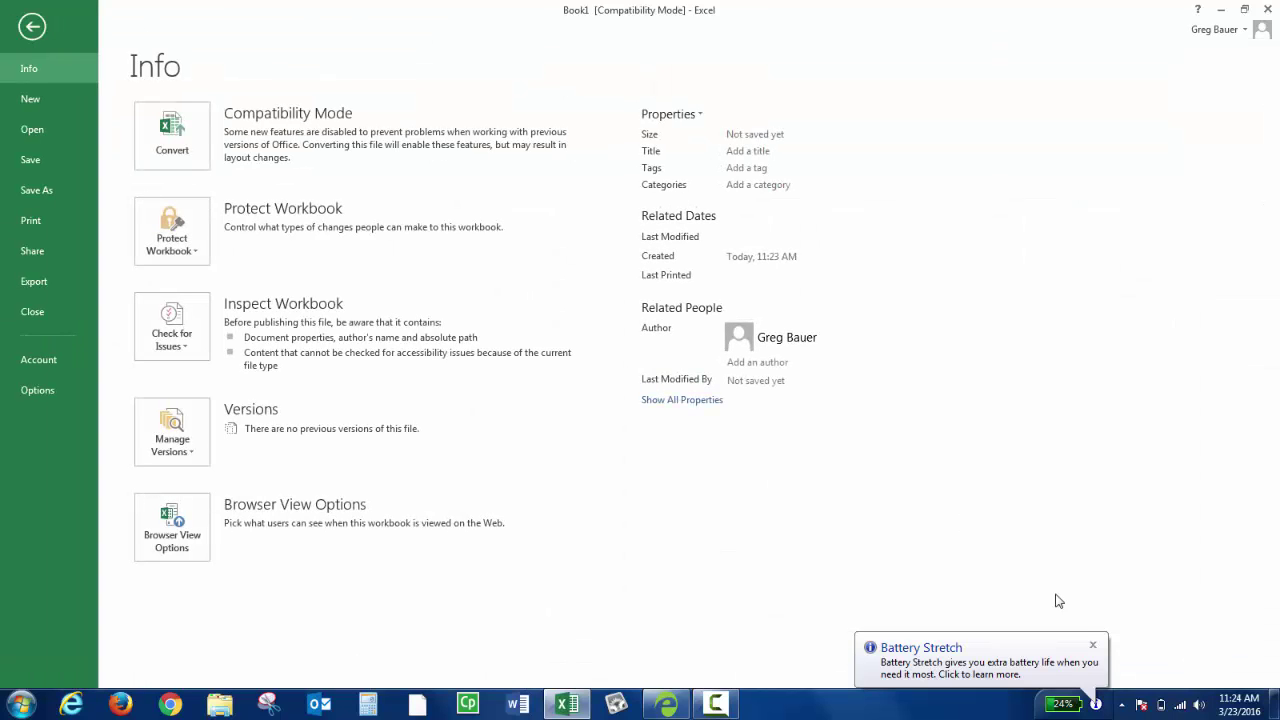
pyautogui.click(1093, 645)
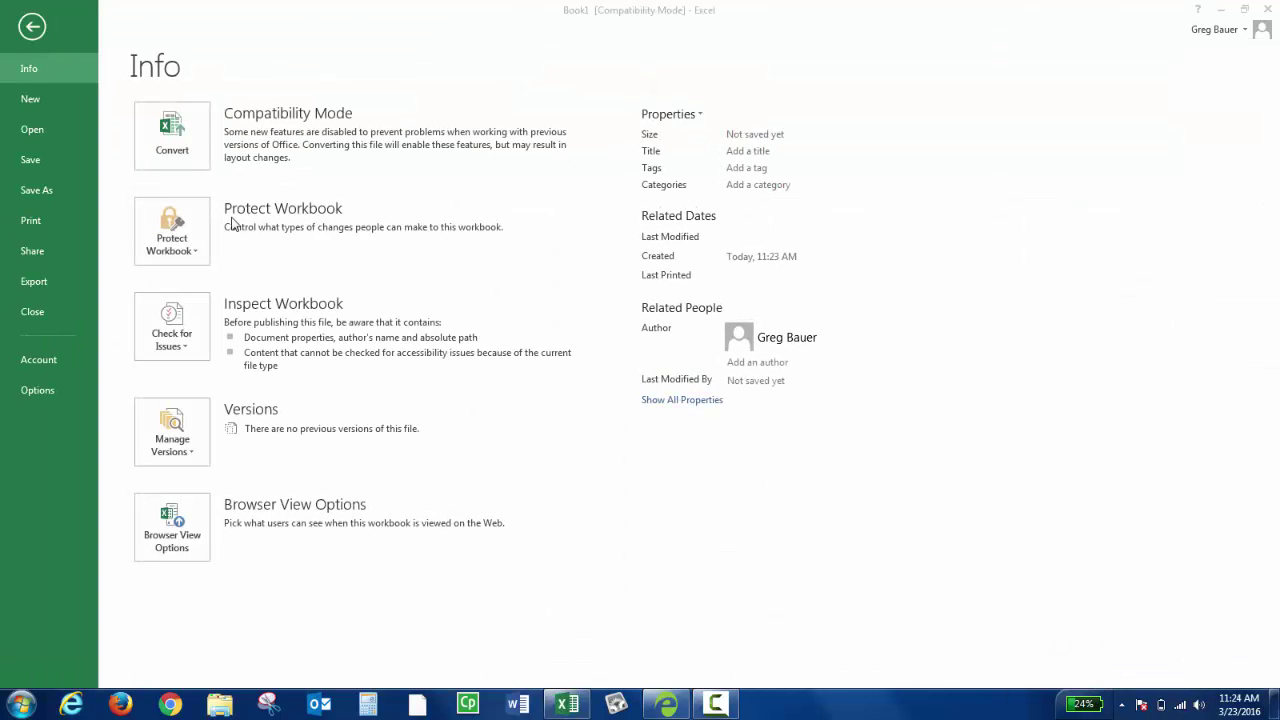
pyautogui.click(41, 192)
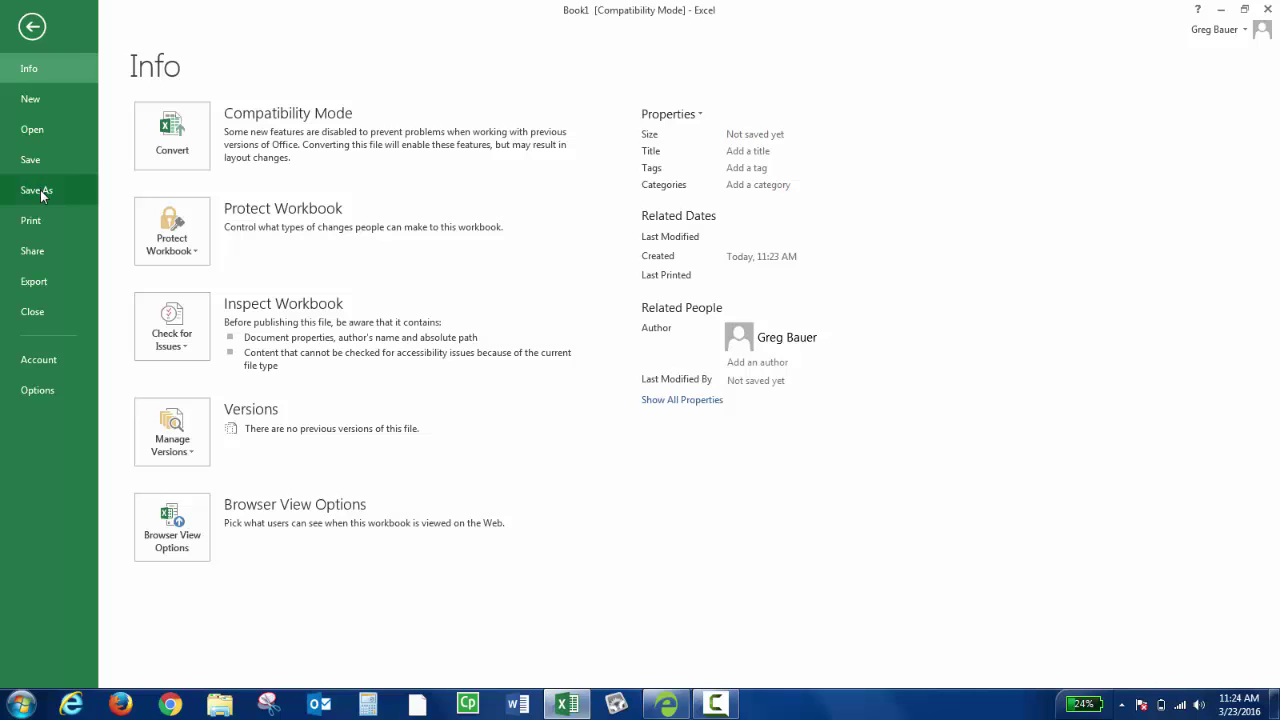
pyautogui.click(40, 190)
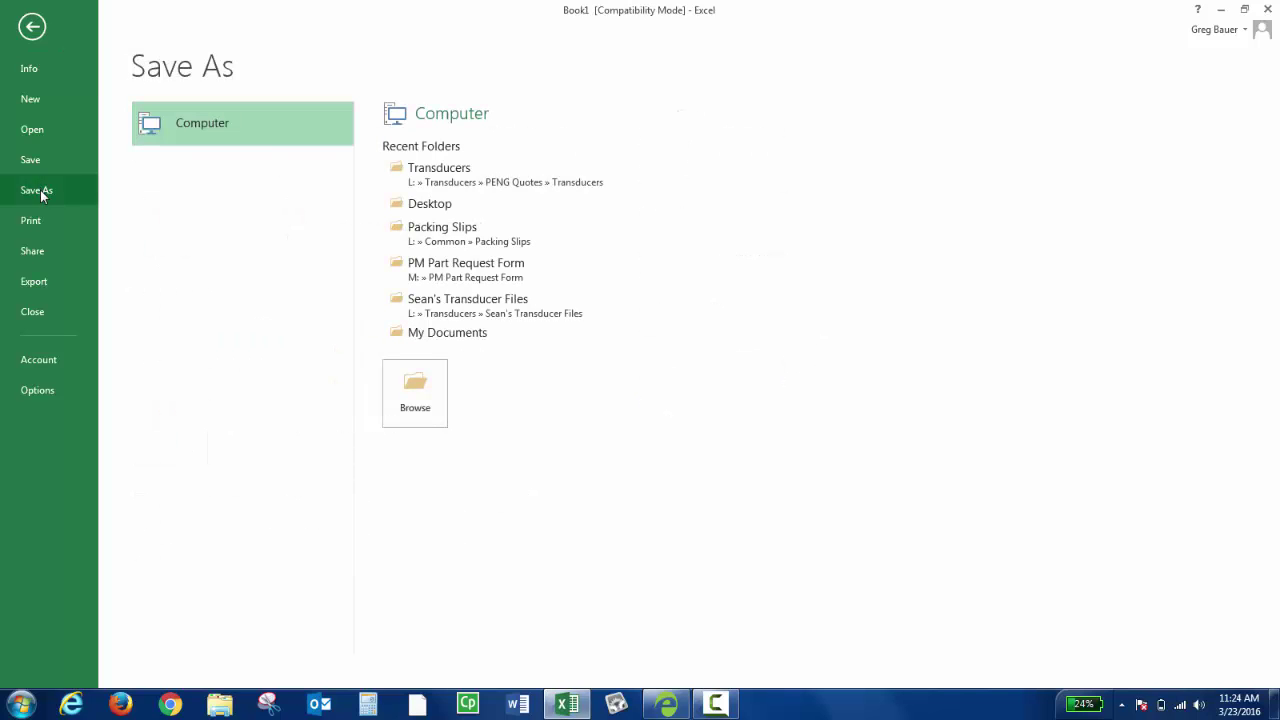
pyautogui.click(429, 206)
pyautogui.click(128, 296)
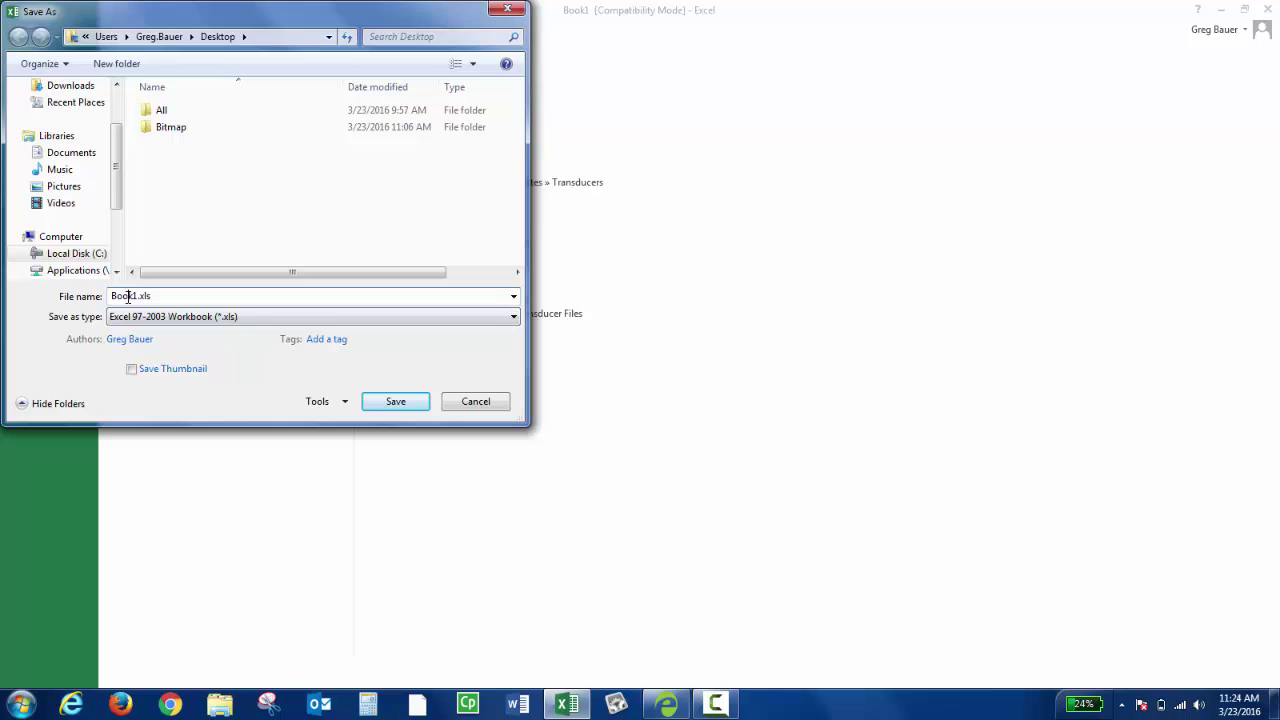
pyautogui.moveTo(138, 296); pyautogui.dragTo(104, 296)
pyautogui.click(376, 401)
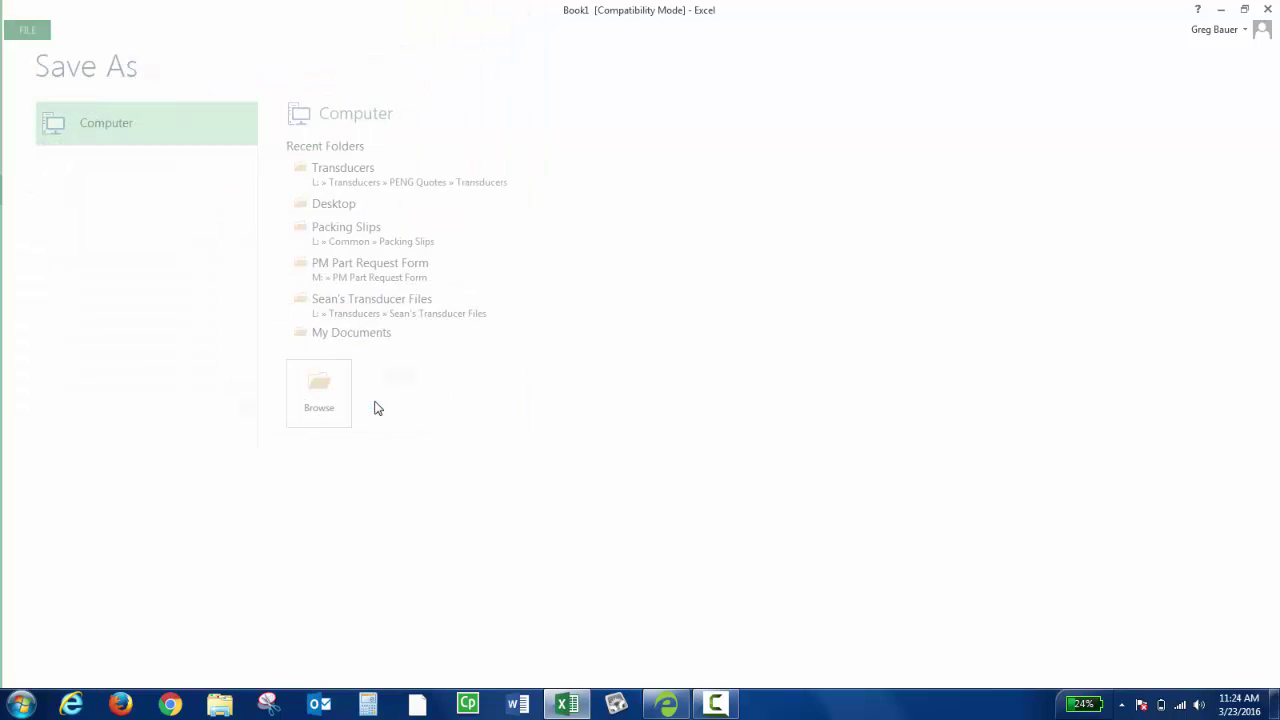
pyautogui.click(1267, 9)
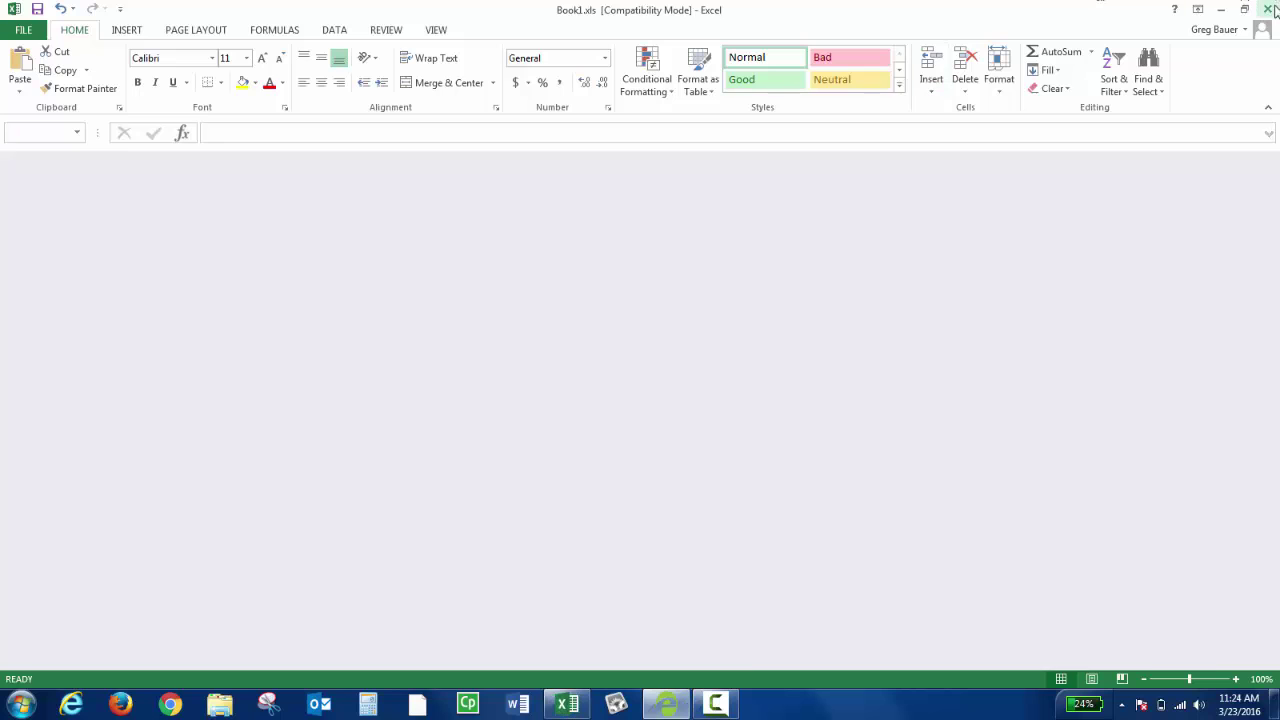
pyautogui.doubleClick(46, 355)
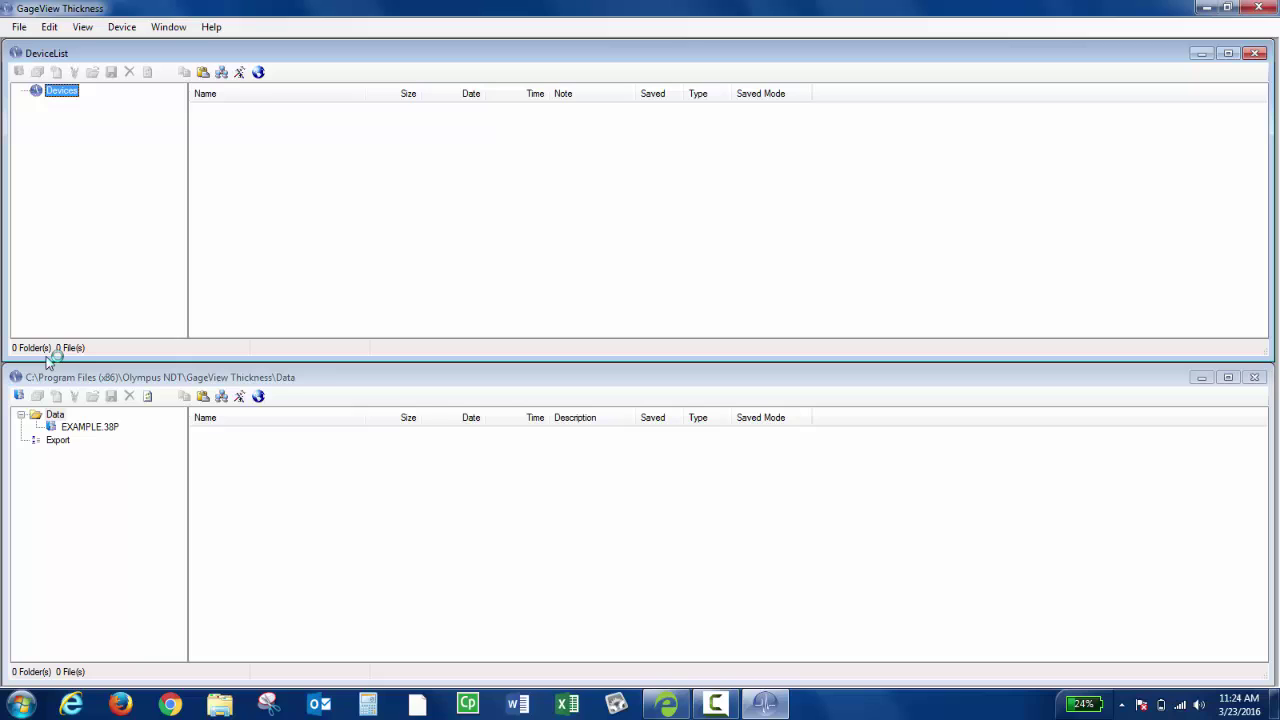
# Start creating a new dataset under EXAMPLE.38P in the Data tree.
pyautogui.click(70, 377)
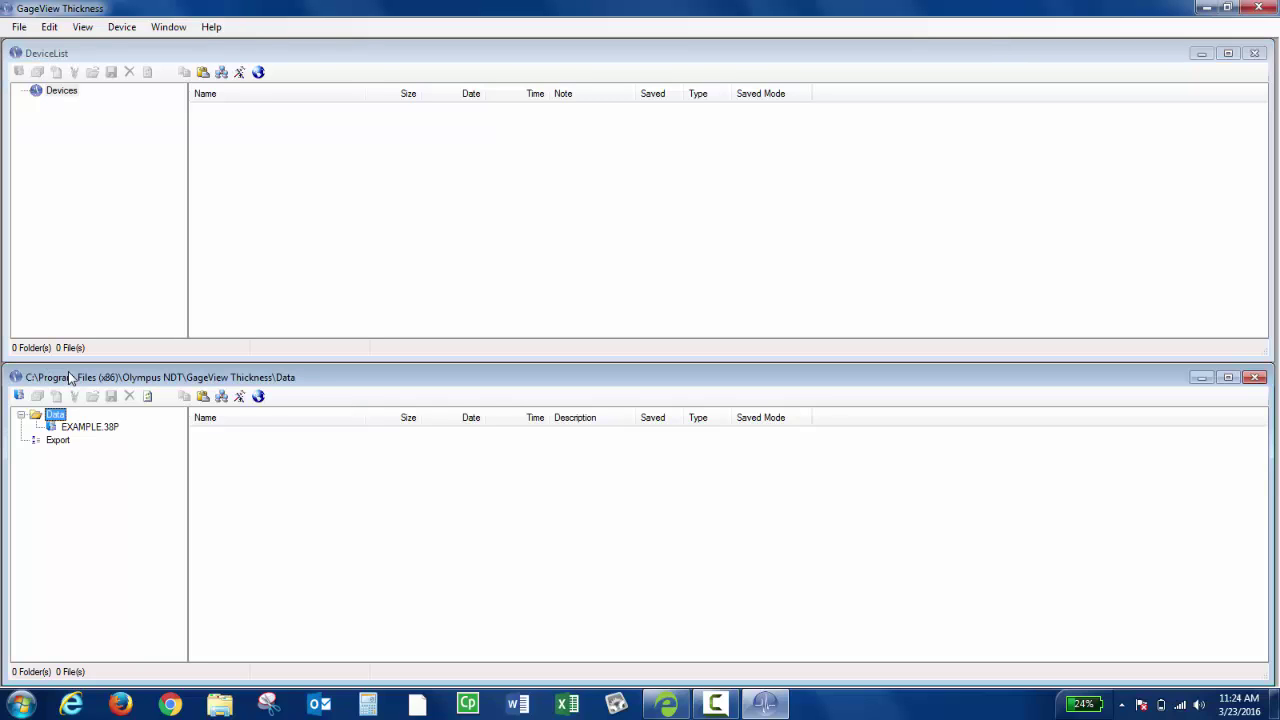
pyautogui.click(81, 428)
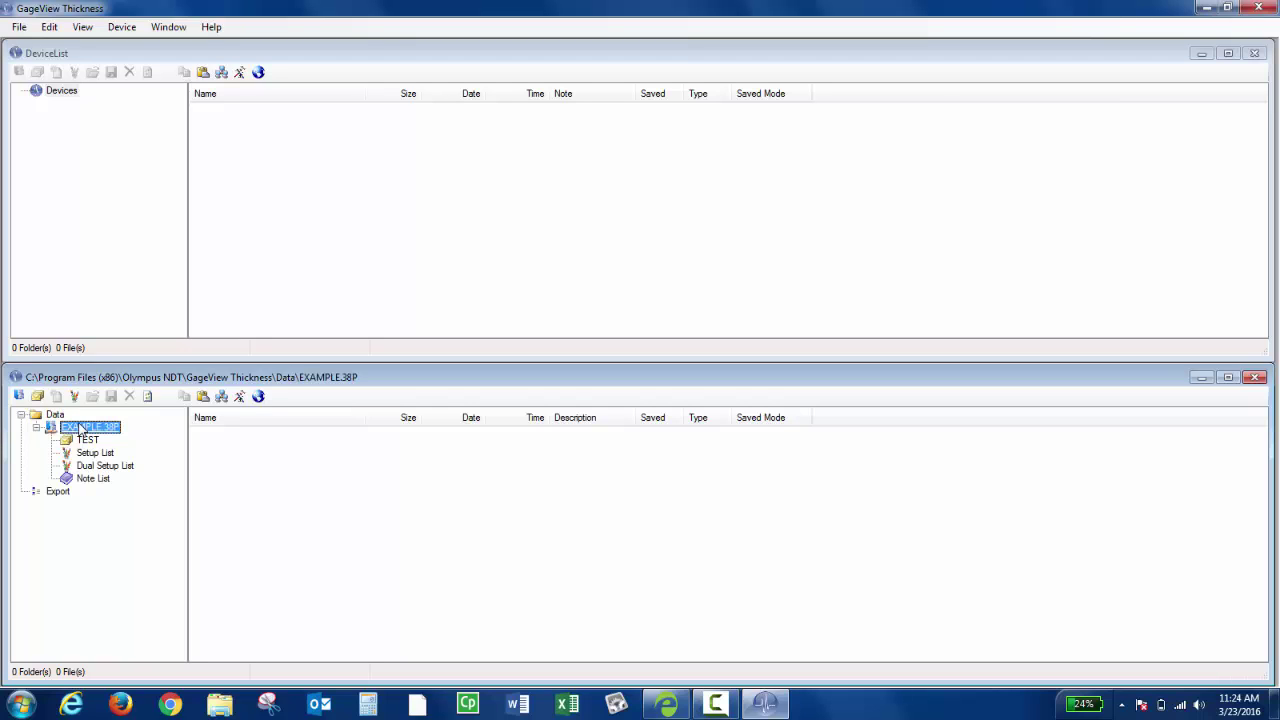
pyautogui.click(36, 397)
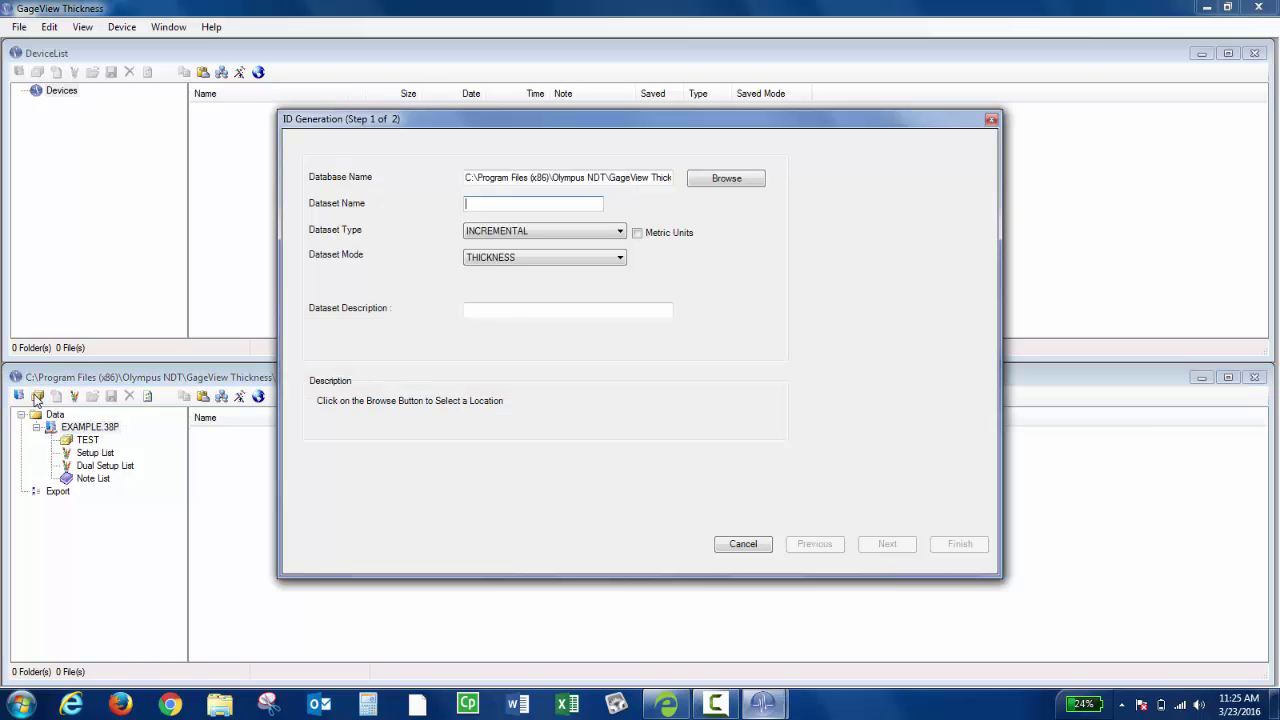
# Name the new dataset MANUAL and set its type to MANUAL.
pyautogui.click(520, 203)
pyautogui.write('MANUAL')
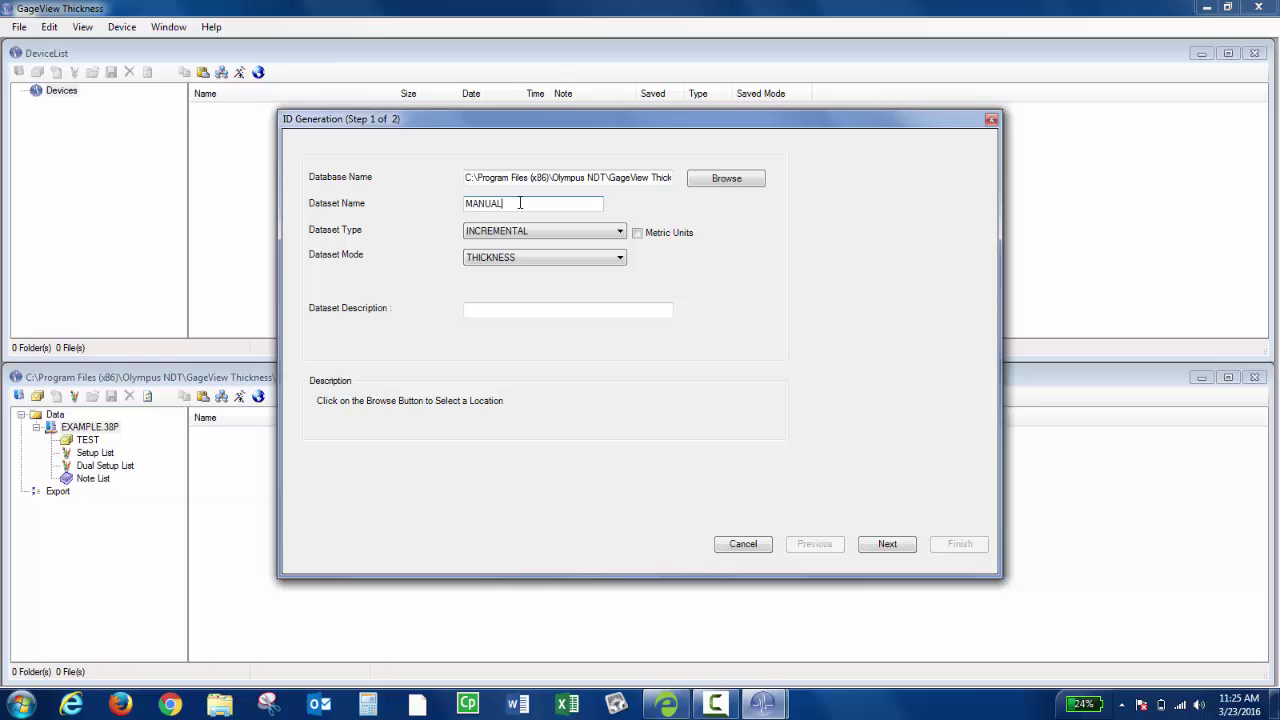
pyautogui.click(540, 231)
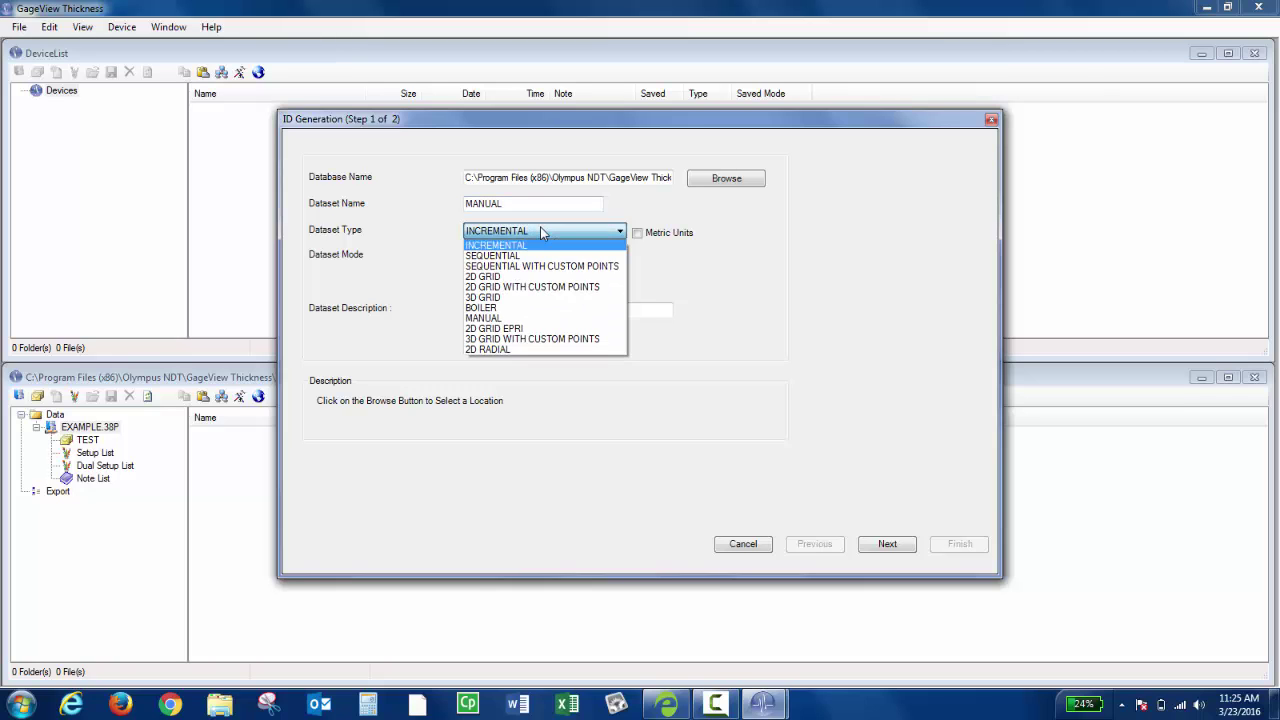
pyautogui.click(515, 318)
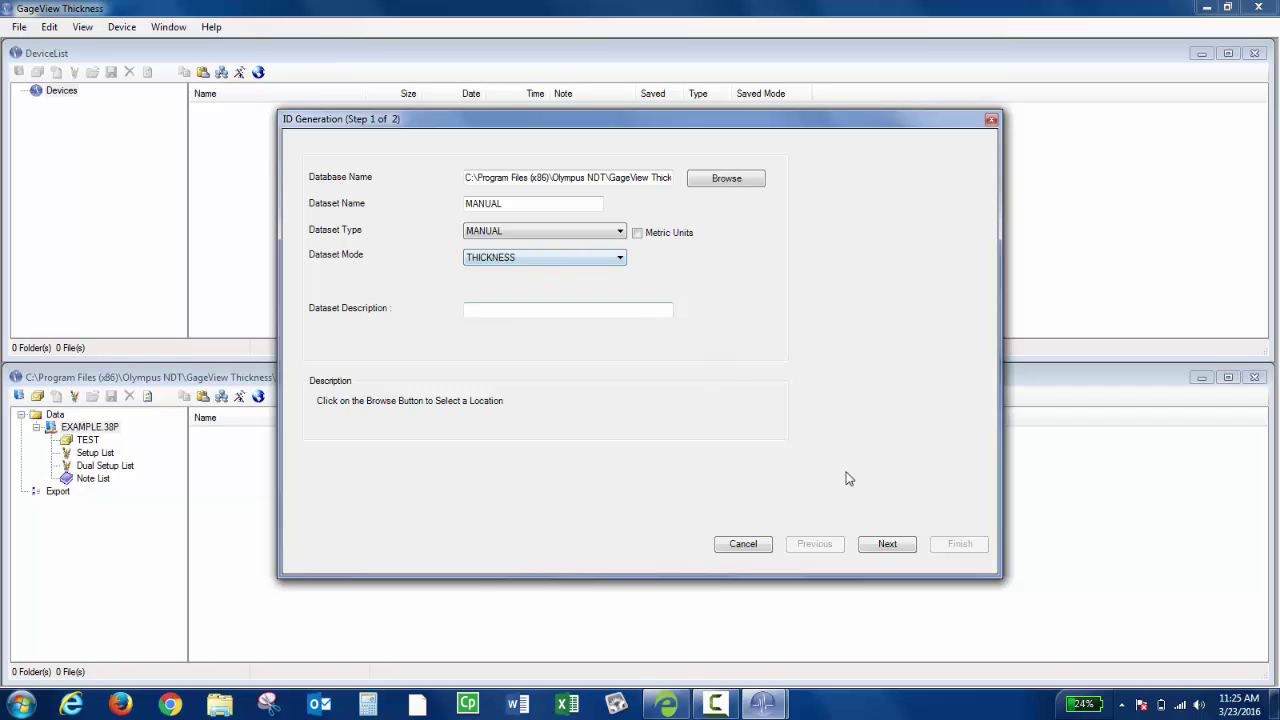
# On the ID setup step, choose Excel File as the ID source and import measurement values.
pyautogui.click(877, 549)
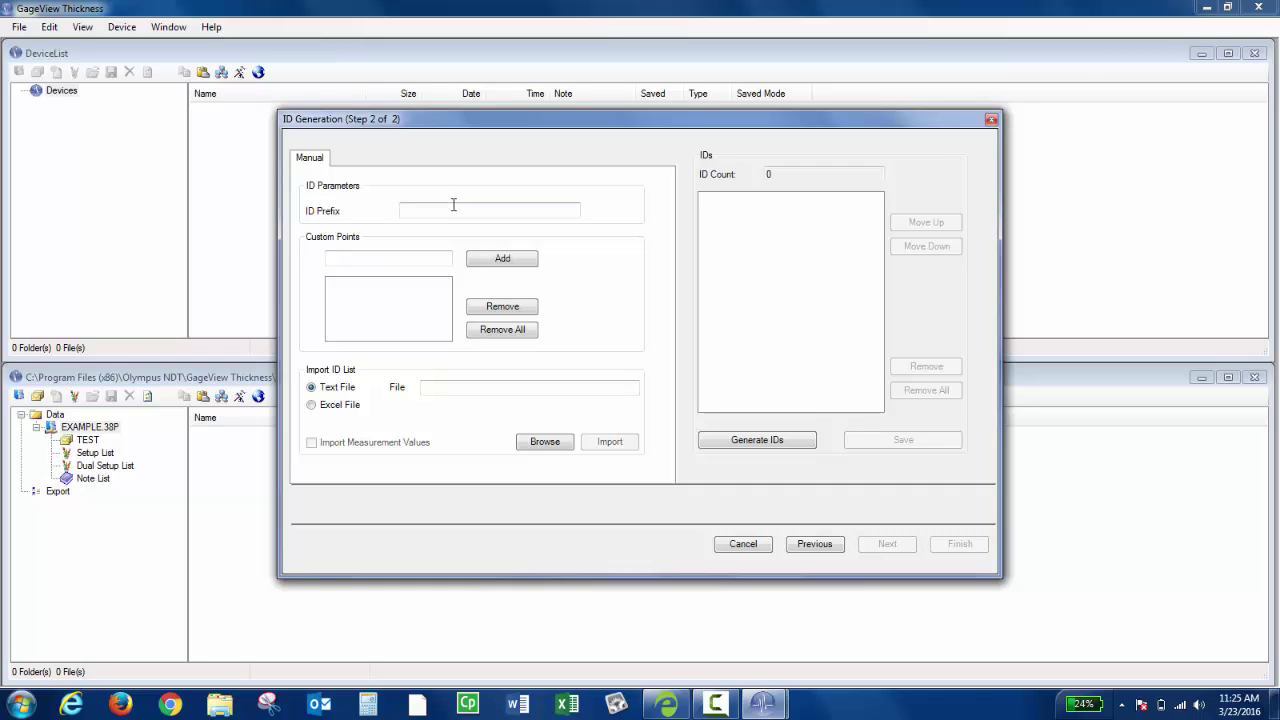
pyautogui.click(311, 405)
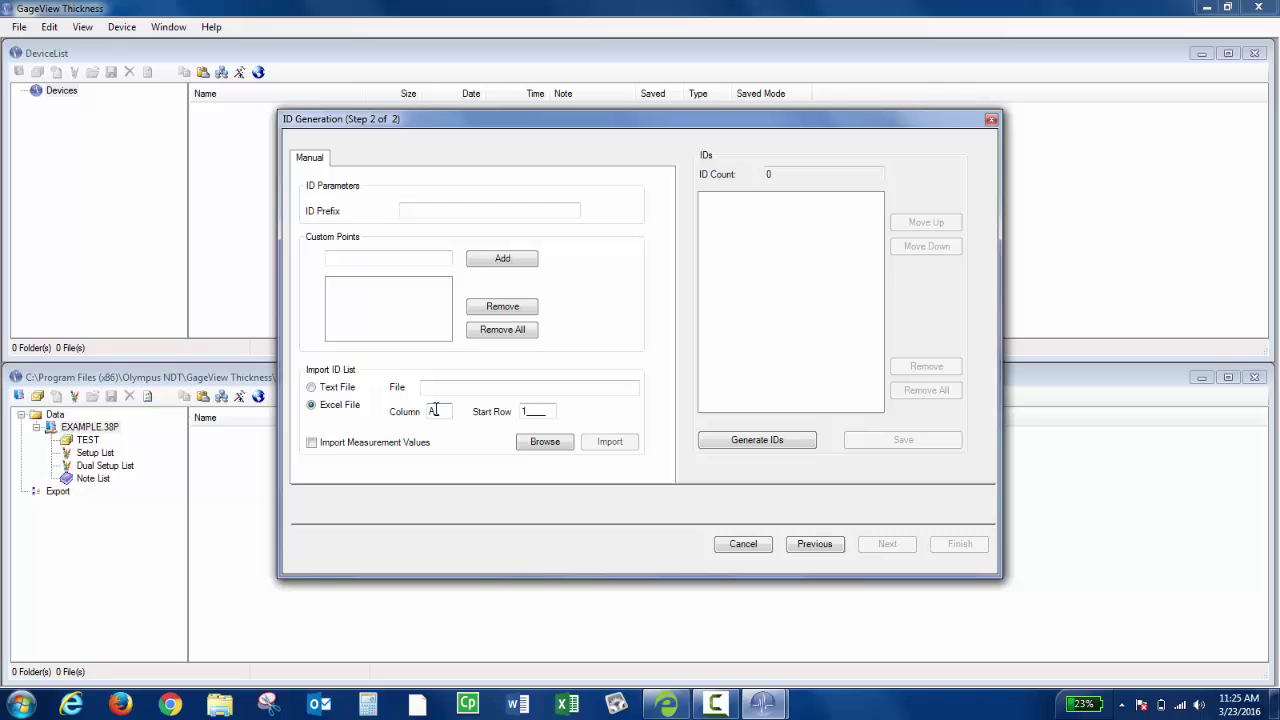
pyautogui.click(311, 442)
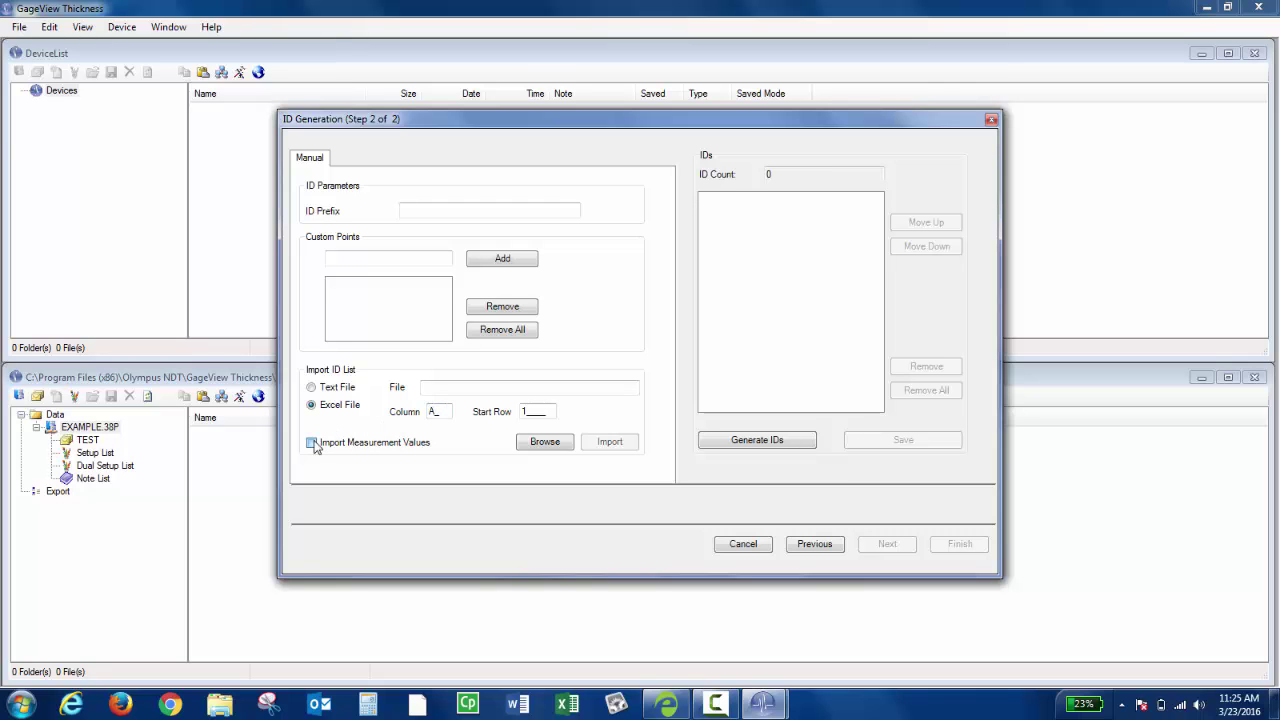
# Import the IDs from Book1.xls on the Desktop.
pyautogui.click(553, 445)
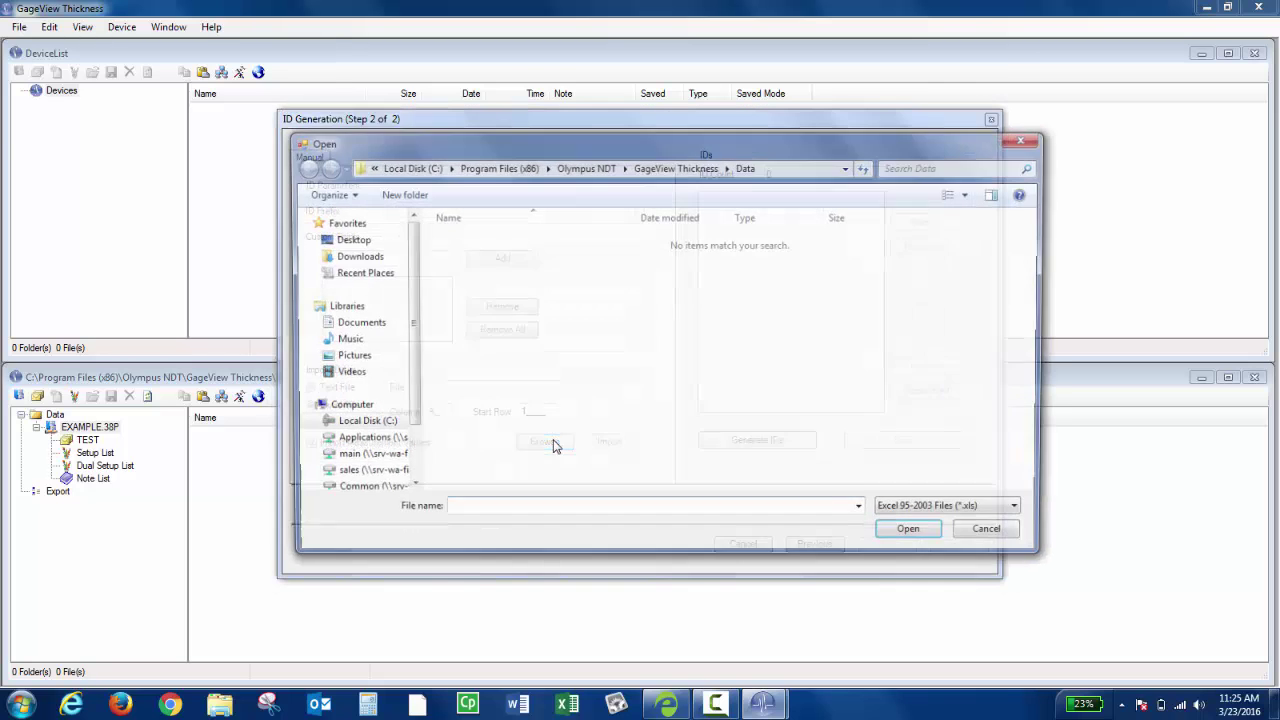
pyautogui.click(343, 242)
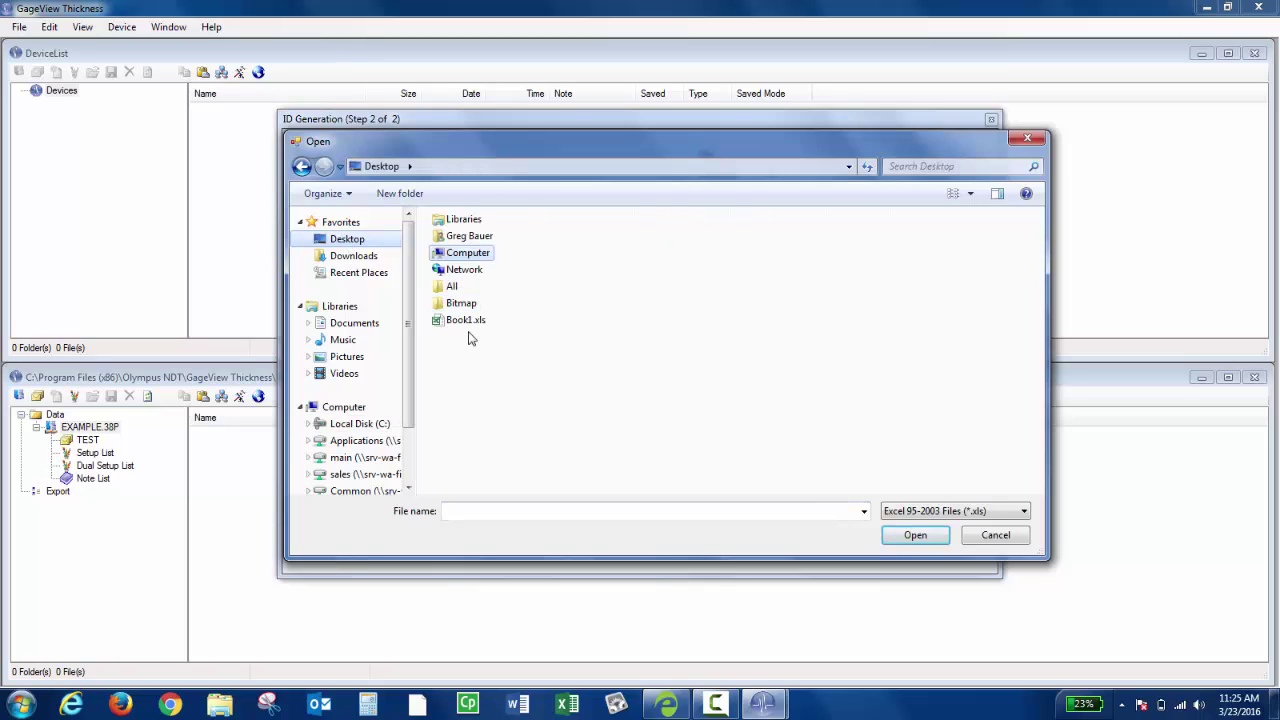
pyautogui.click(472, 324)
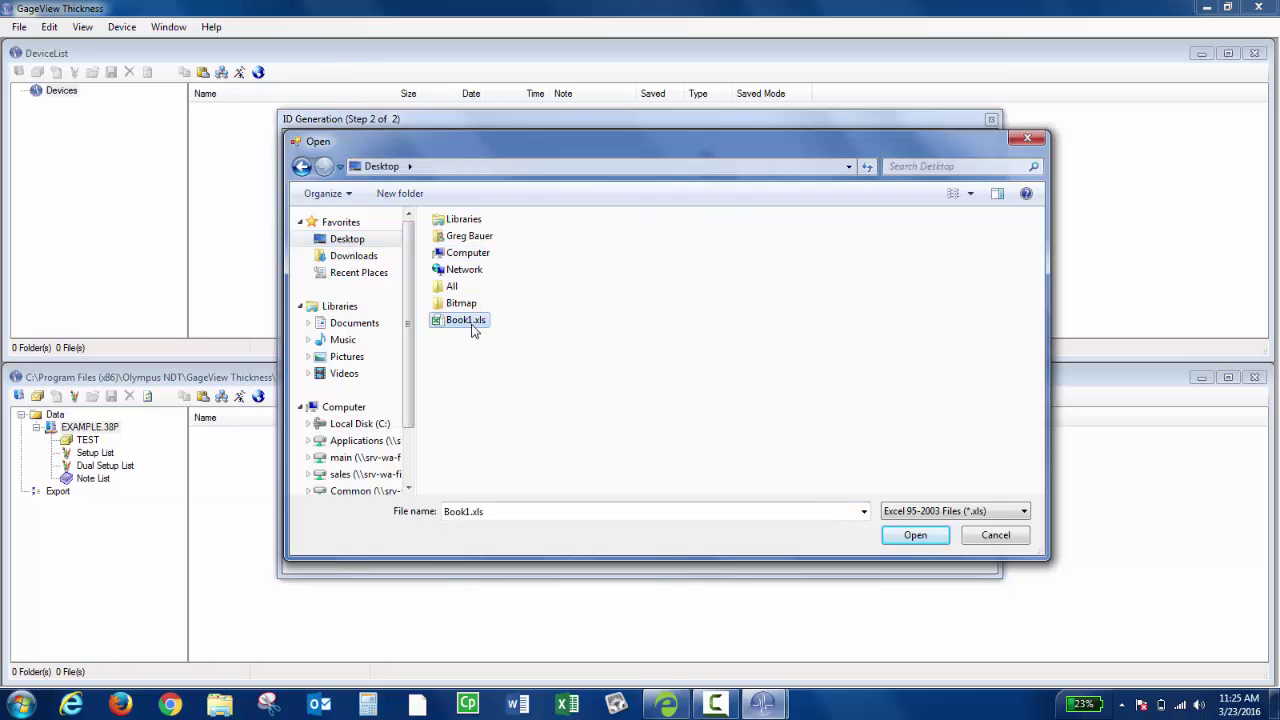
pyautogui.click(916, 537)
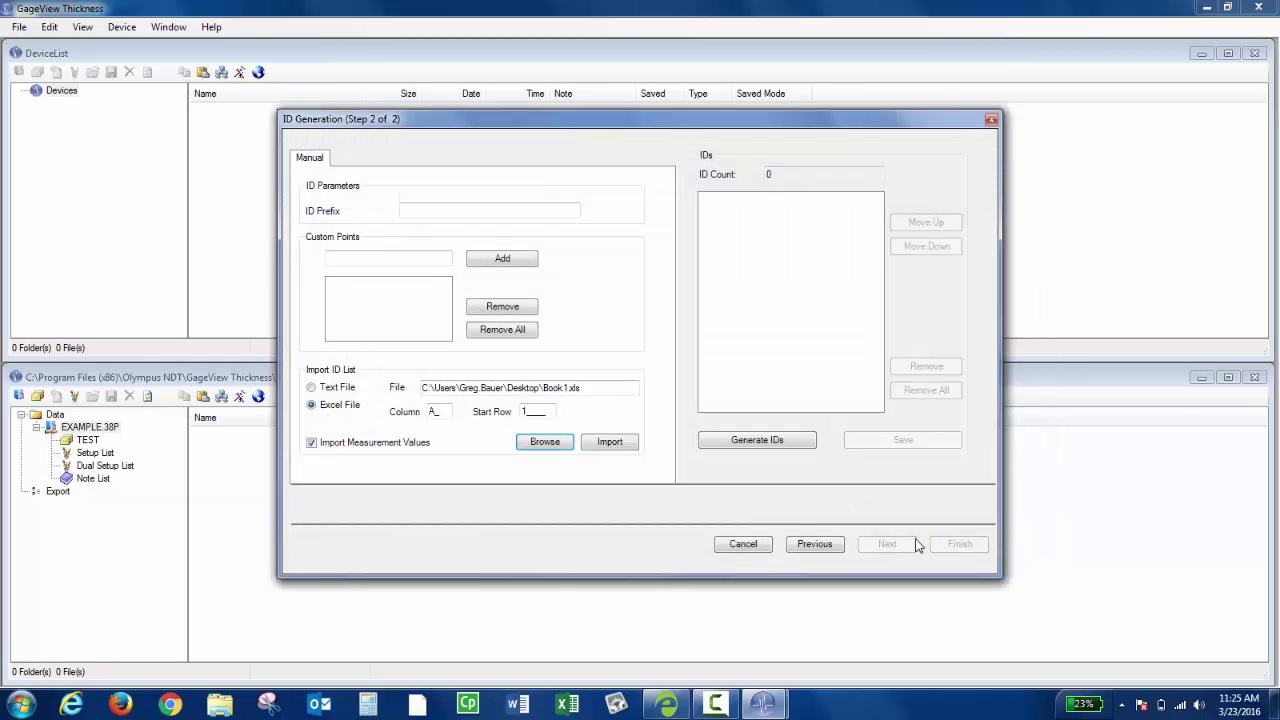
pyautogui.click(624, 446)
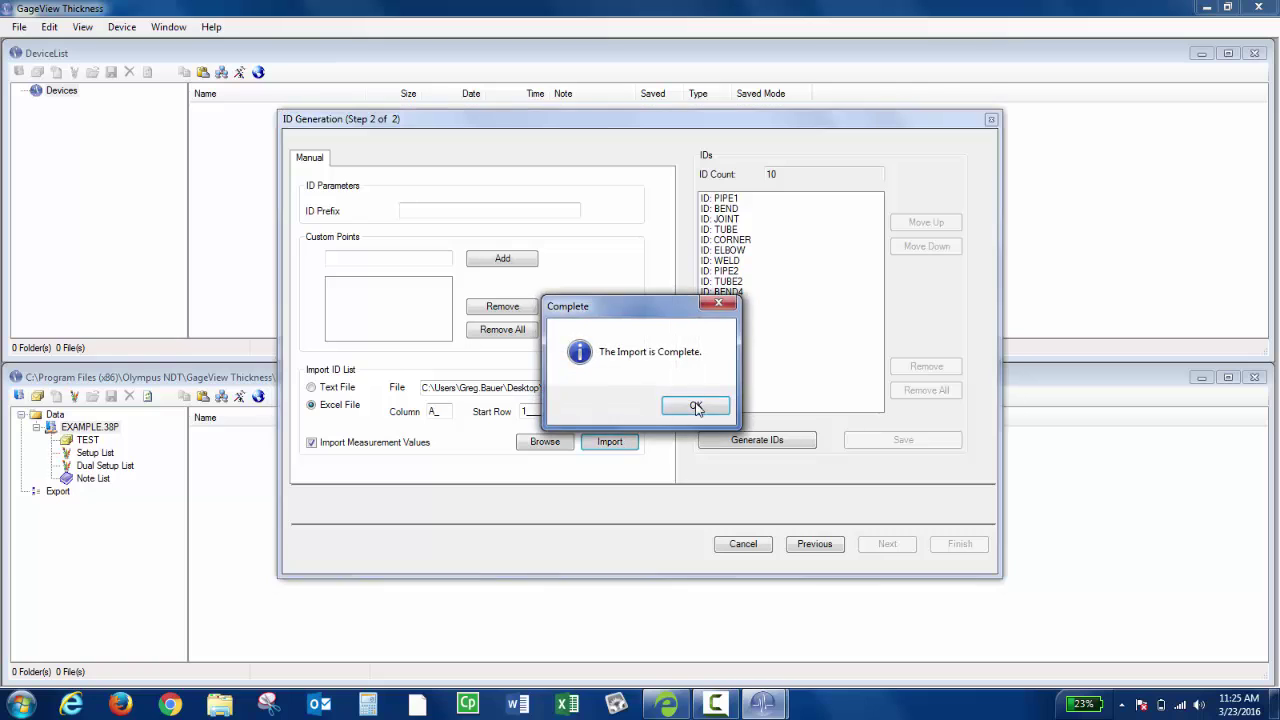
pyautogui.click(693, 403)
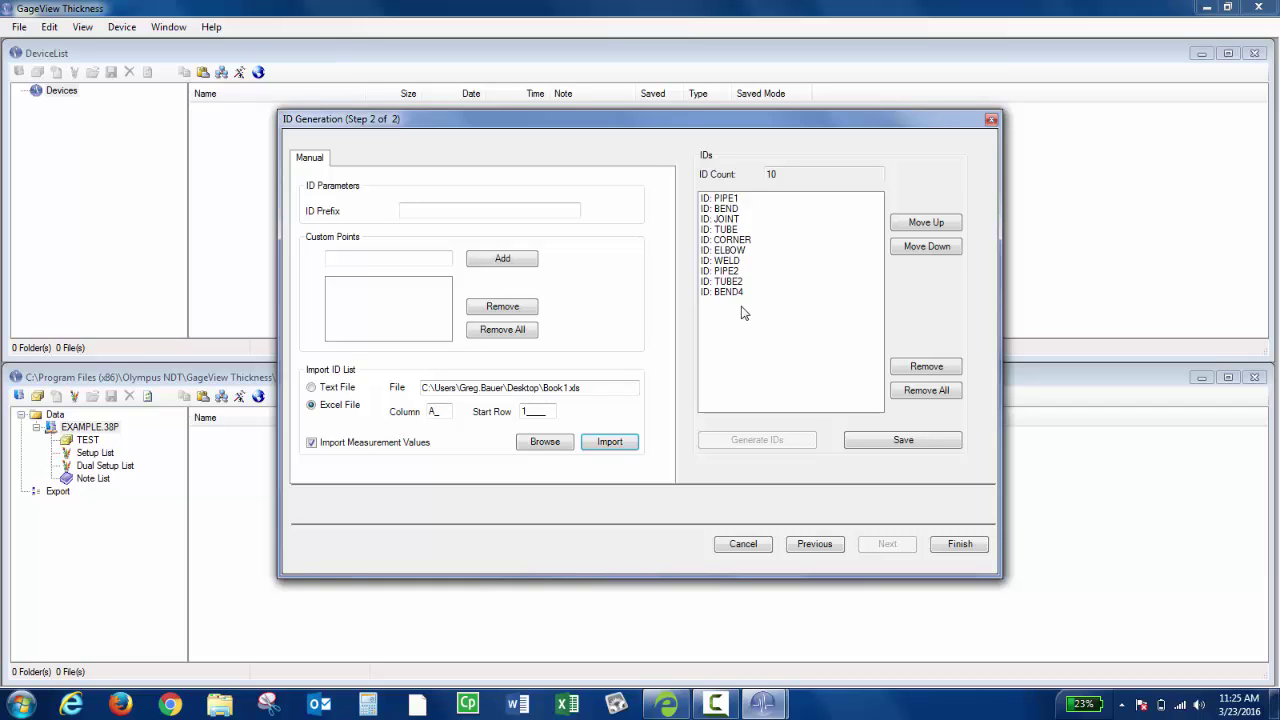
# Finish the wizard and view the new MANUAL dataset's contents.
pyautogui.click(980, 544)
pyautogui.click(960, 544)
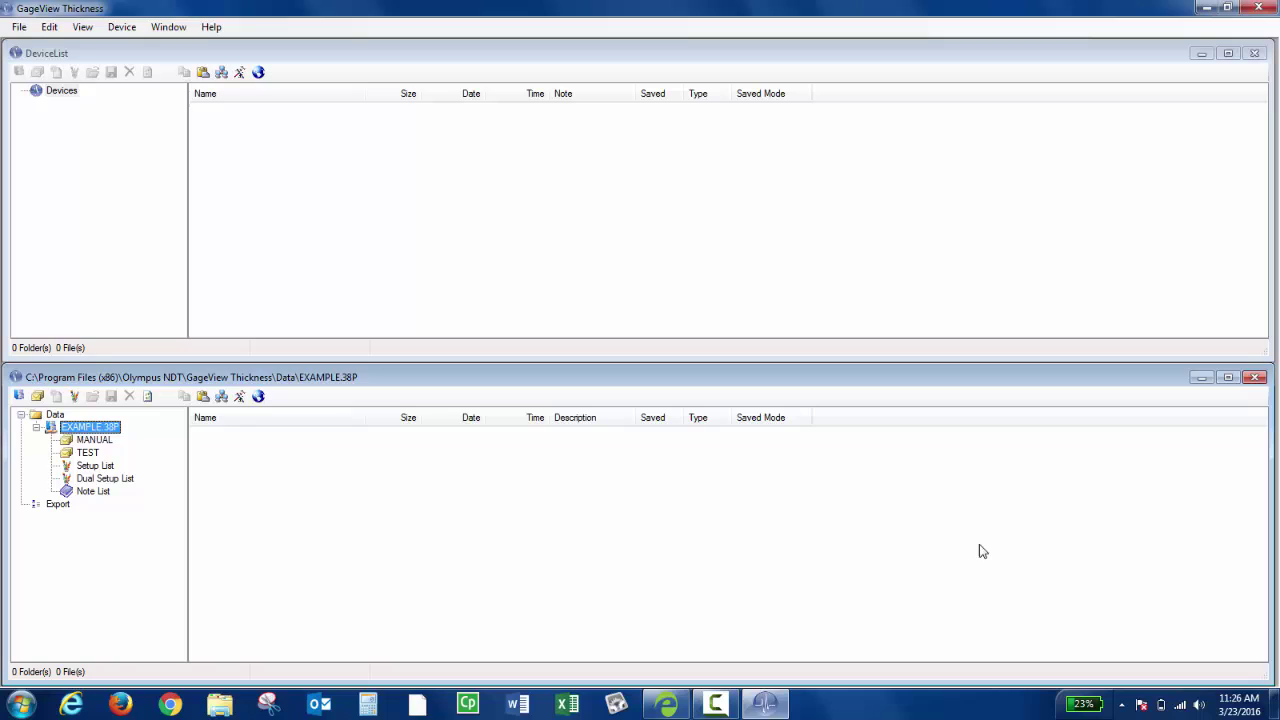
pyautogui.click(94, 440)
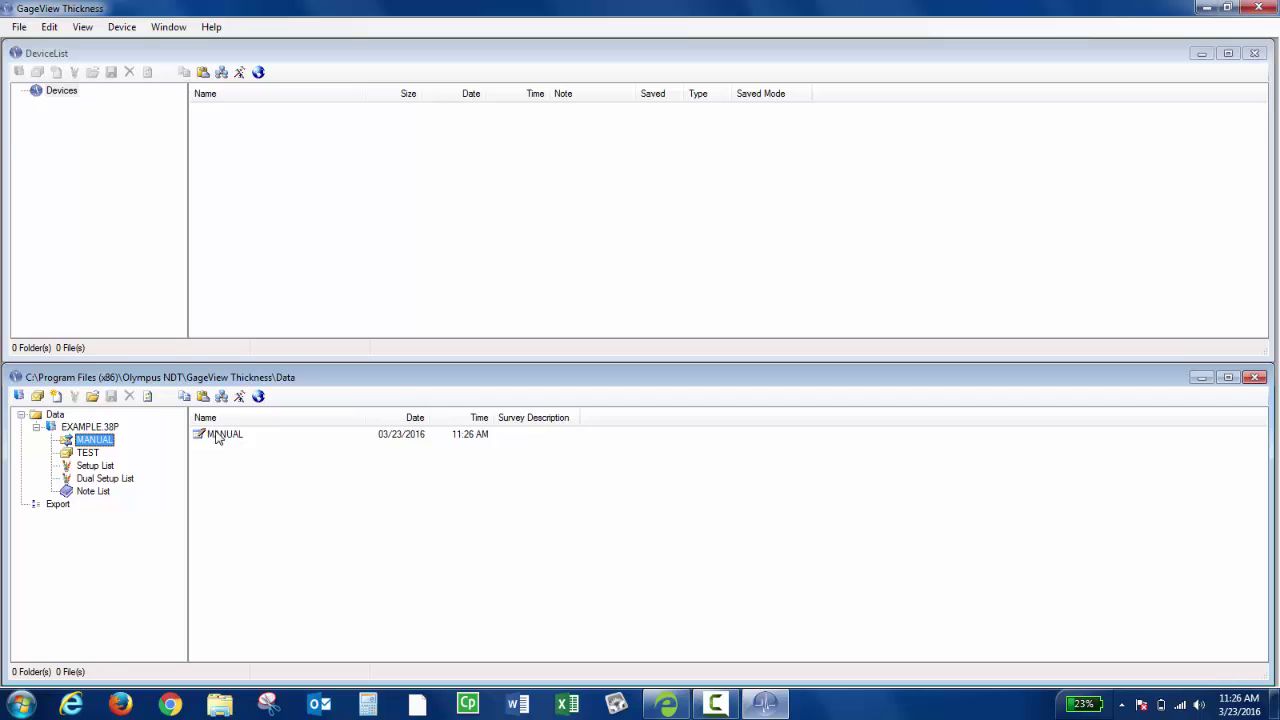
# Add a 38DL PLUS gauge over USB, connect it and list its files.
pyautogui.click(122, 27)
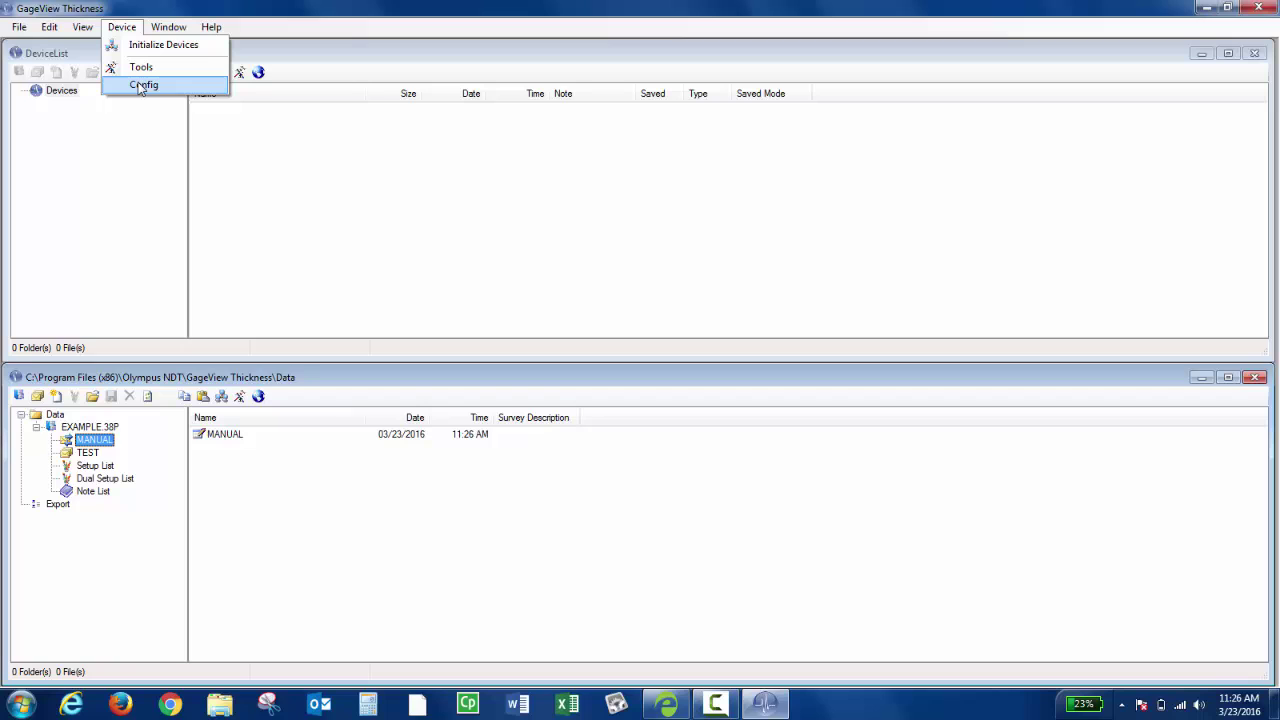
pyautogui.click(143, 86)
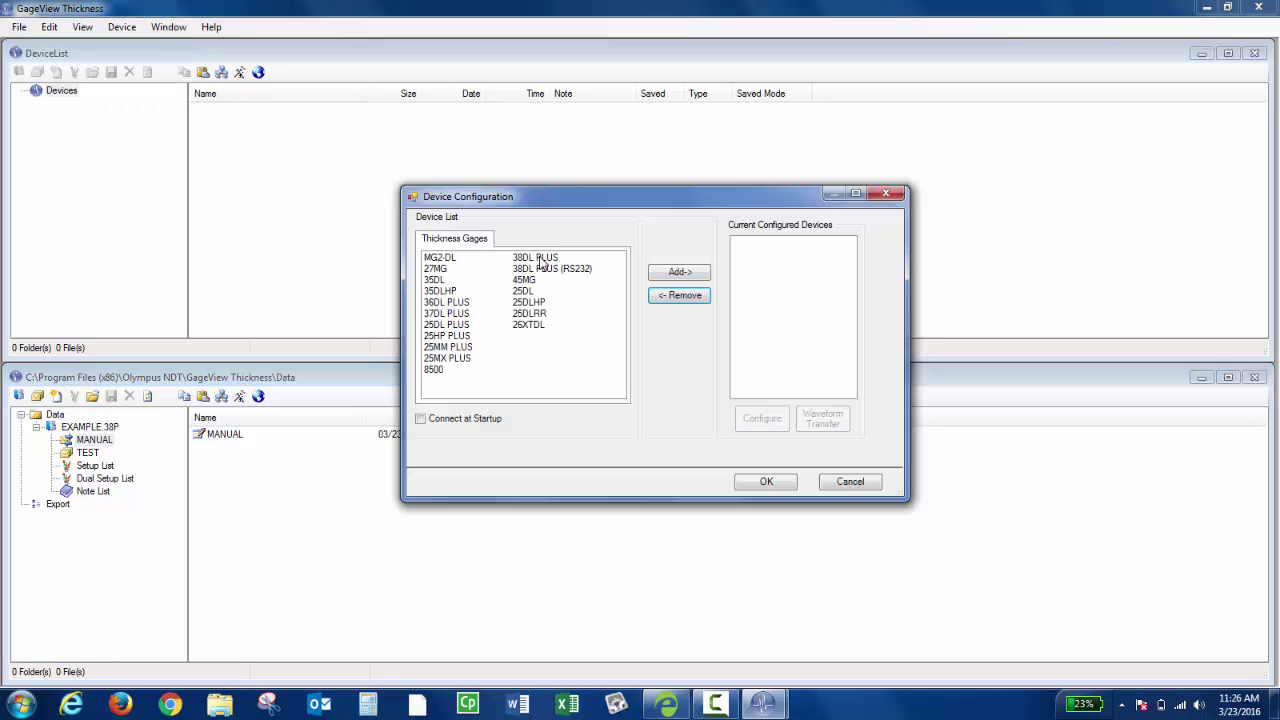
pyautogui.click(536, 258)
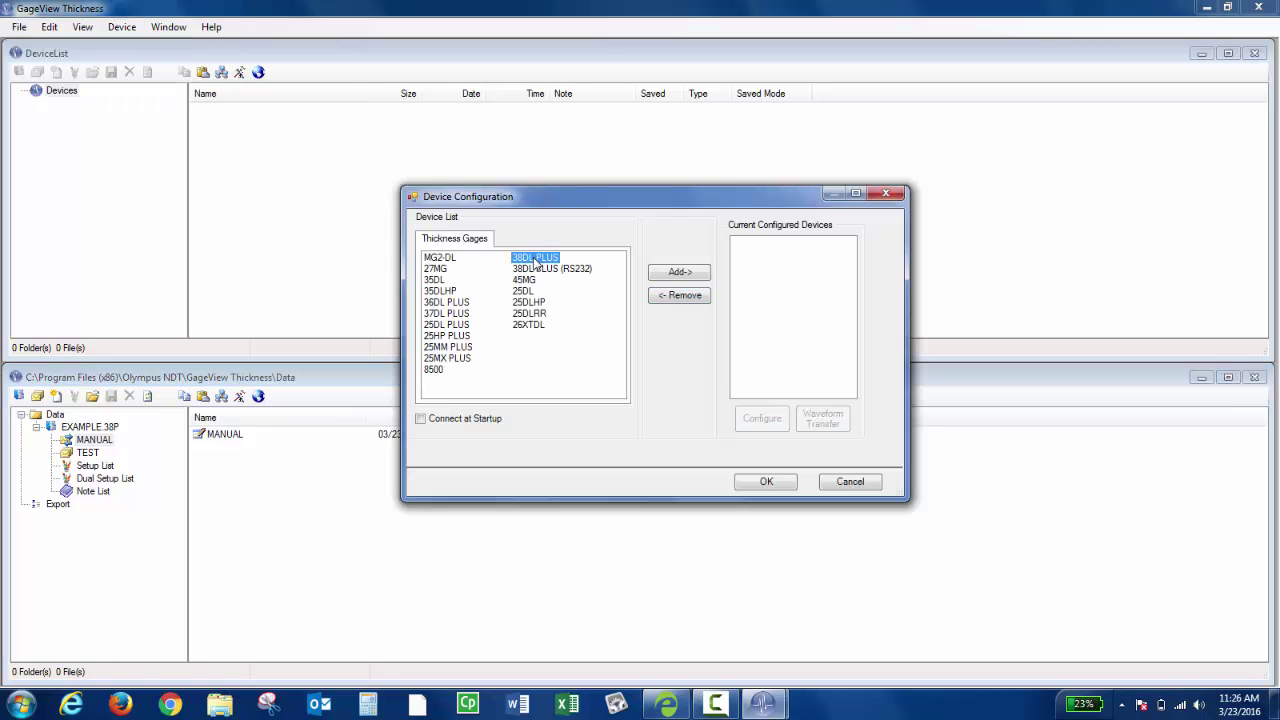
pyautogui.click(677, 273)
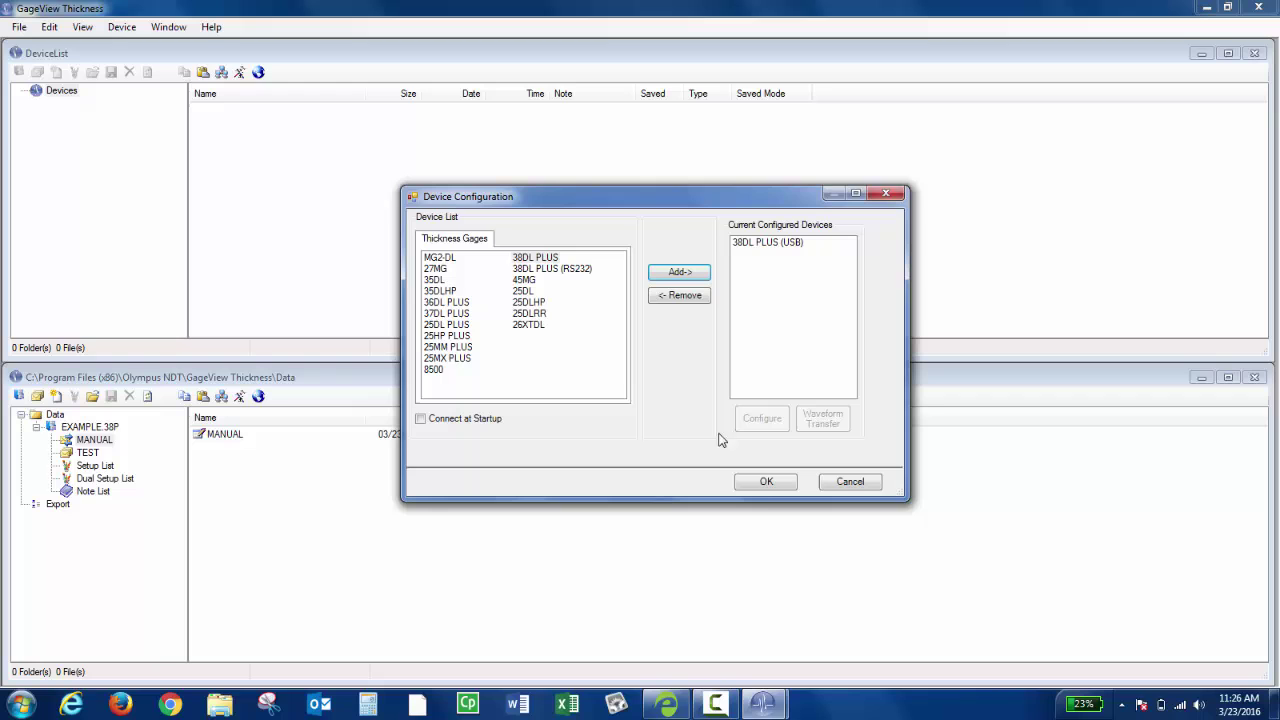
pyautogui.click(761, 486)
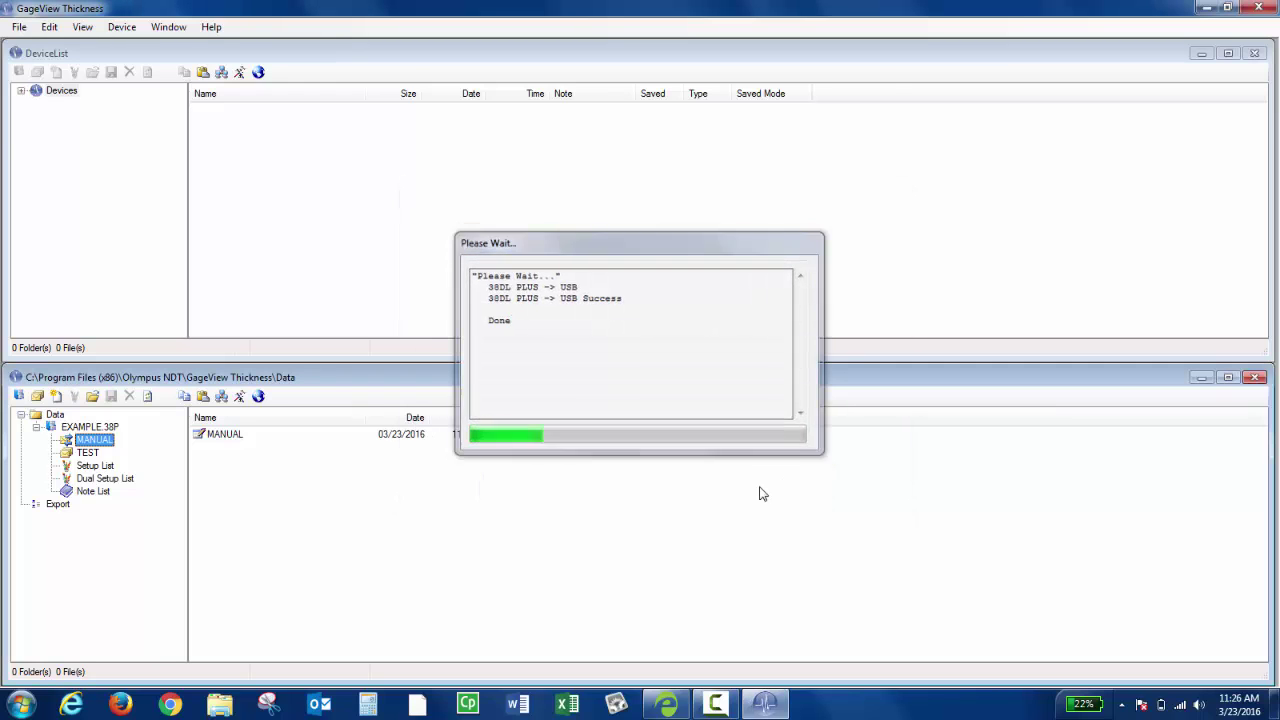
pyautogui.doubleClick(96, 106)
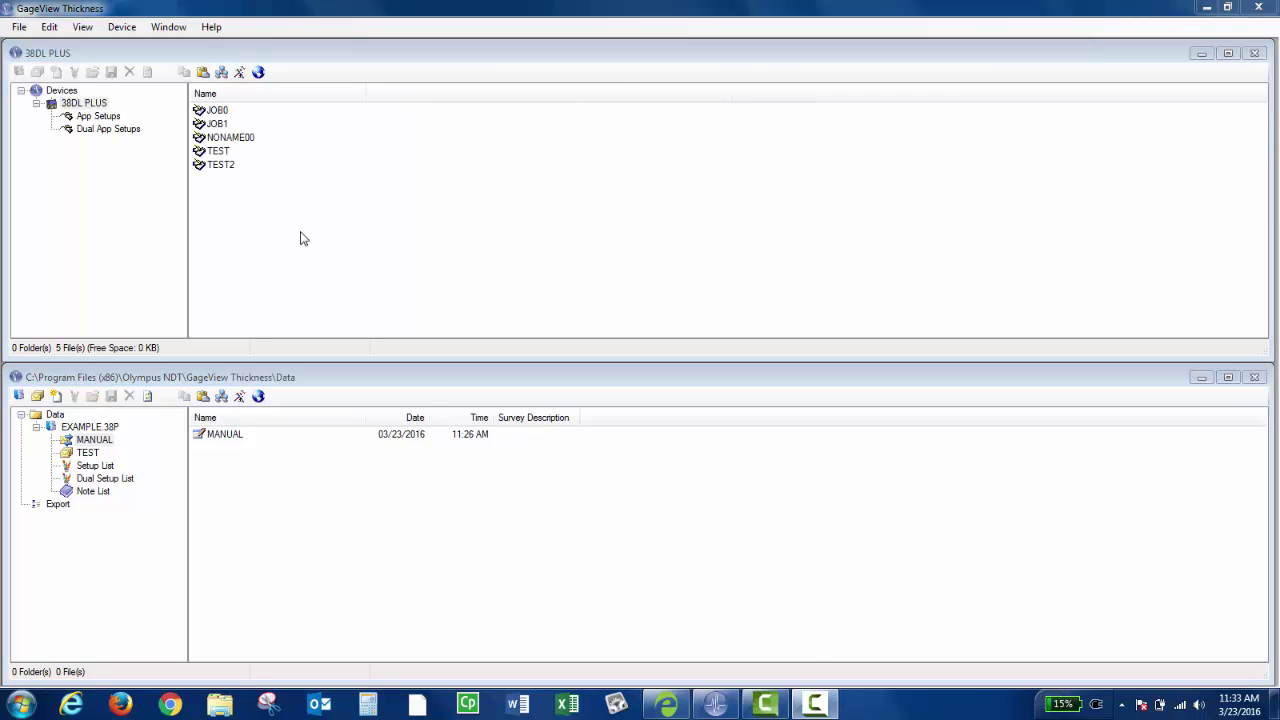
# Drag the MANUAL survey file onto the 38DL PLUS node to upload it.
pyautogui.click(225, 435)
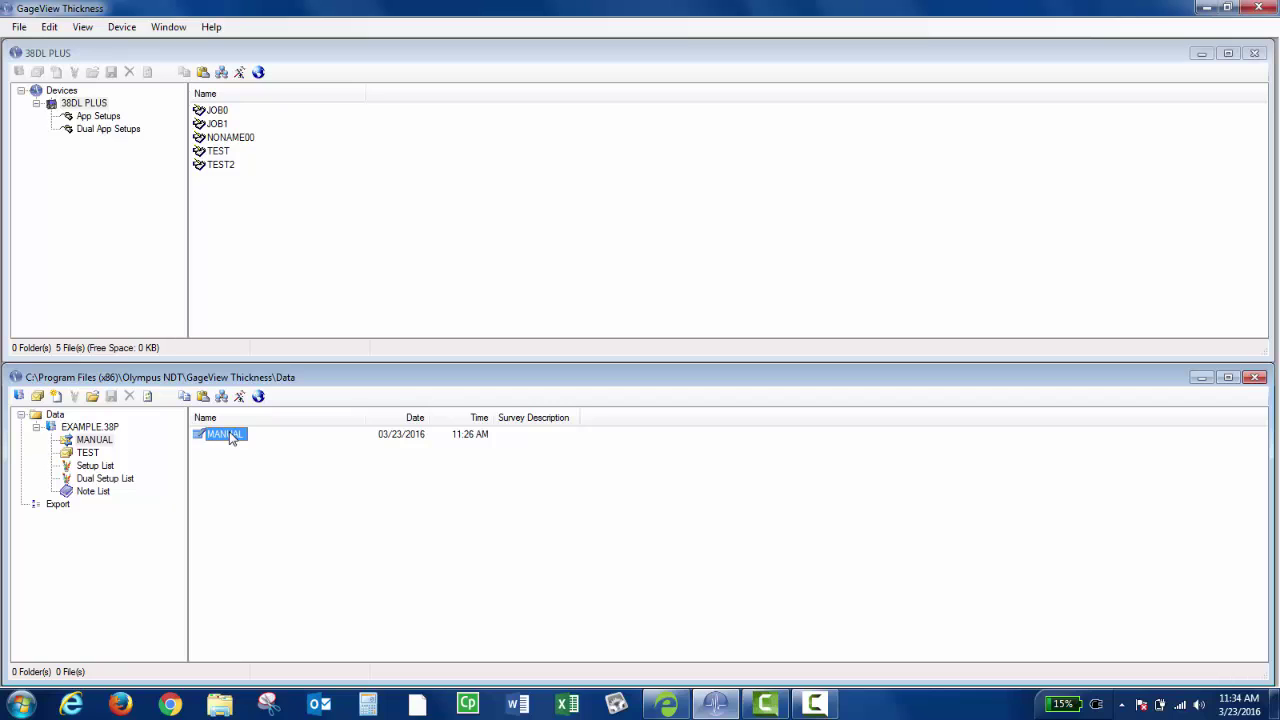
pyautogui.moveTo(230, 438); pyautogui.dragTo(274, 220)
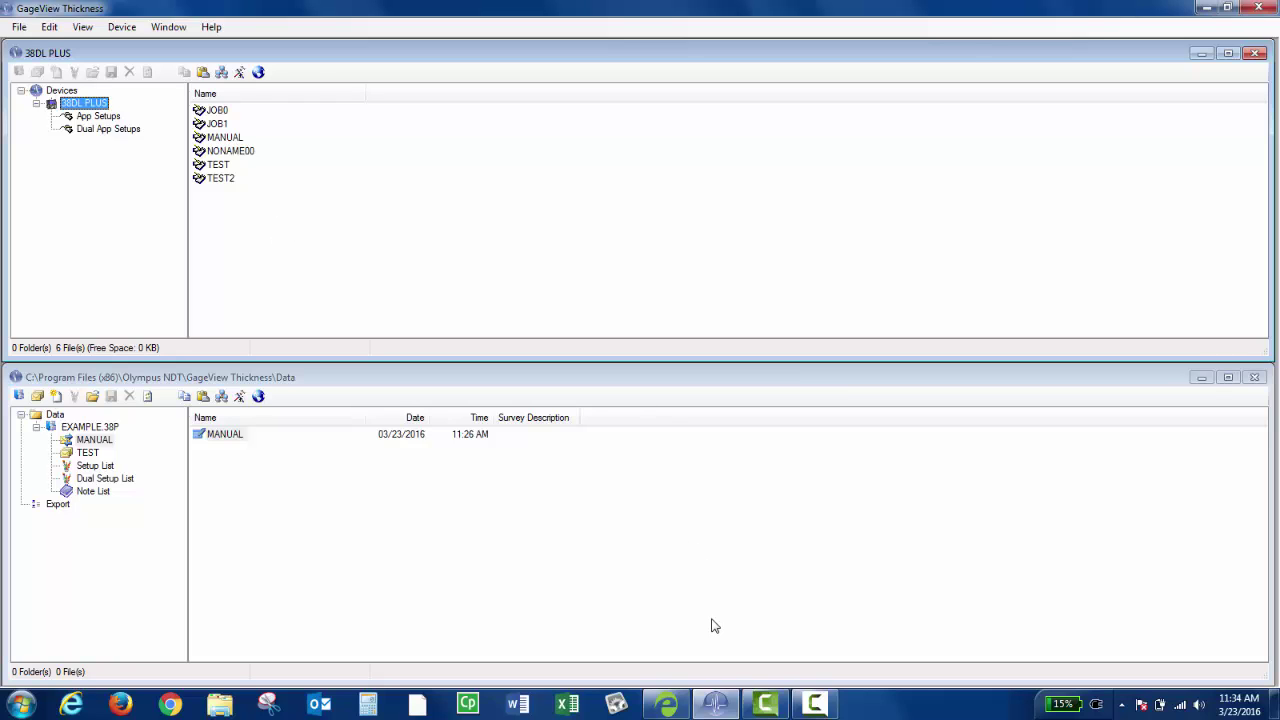
# Show the VGA2USB live view of the gauge screen displaying ID PIPE1.
pyautogui.click(668, 704)
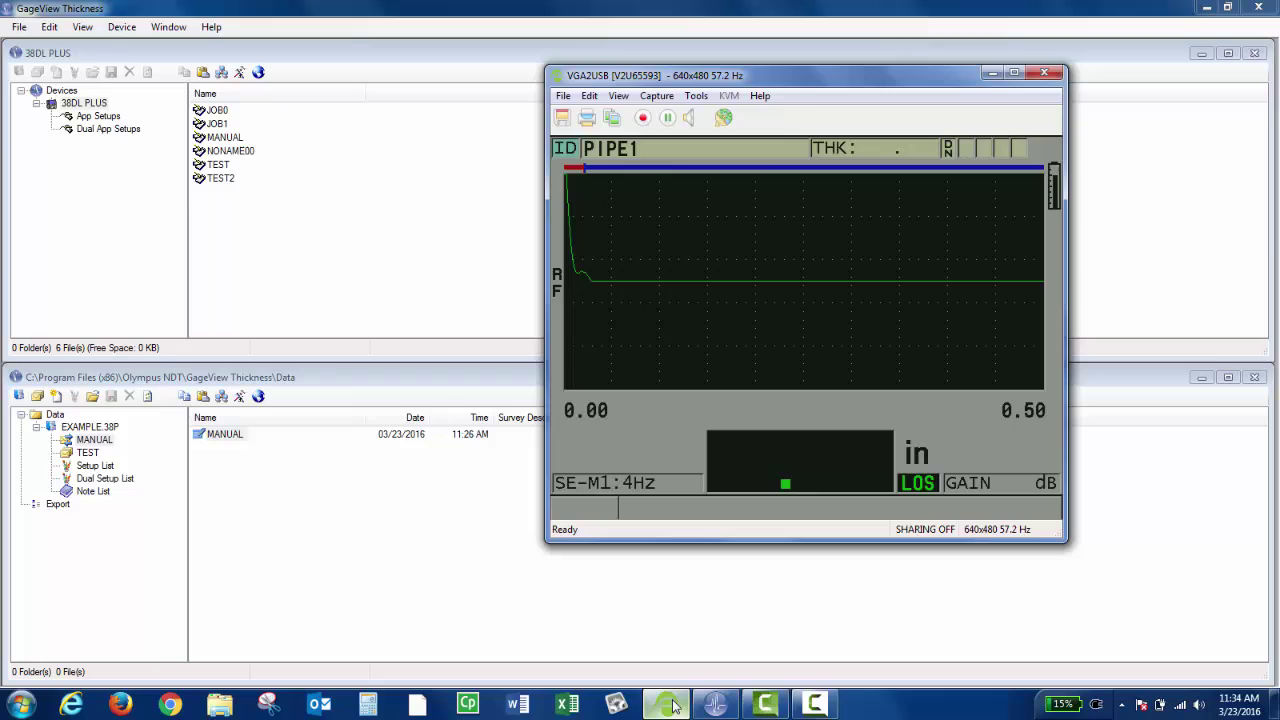